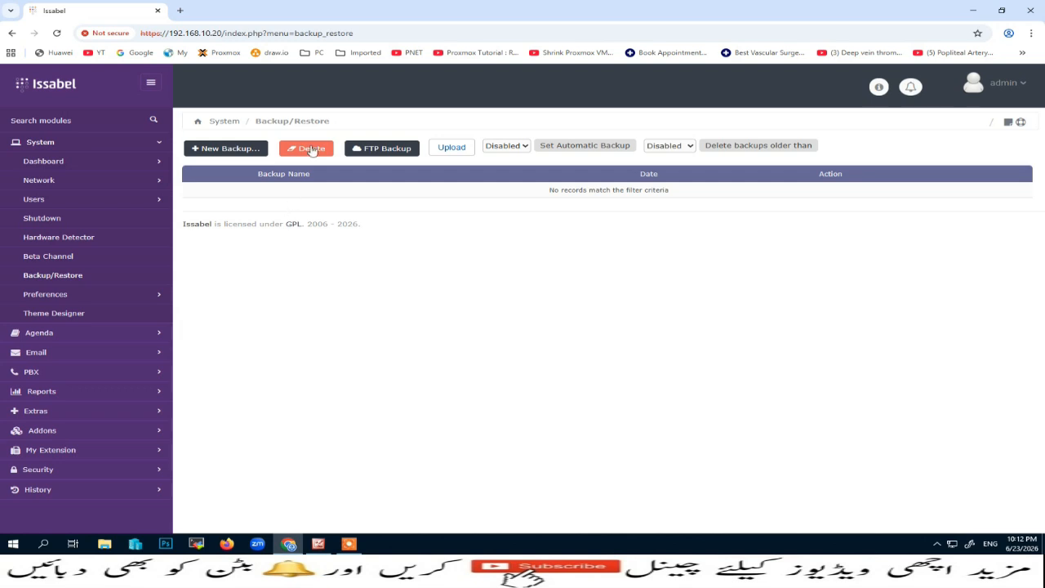
View the FTP backup server settings and return to the backup list without saving
click(384, 154)
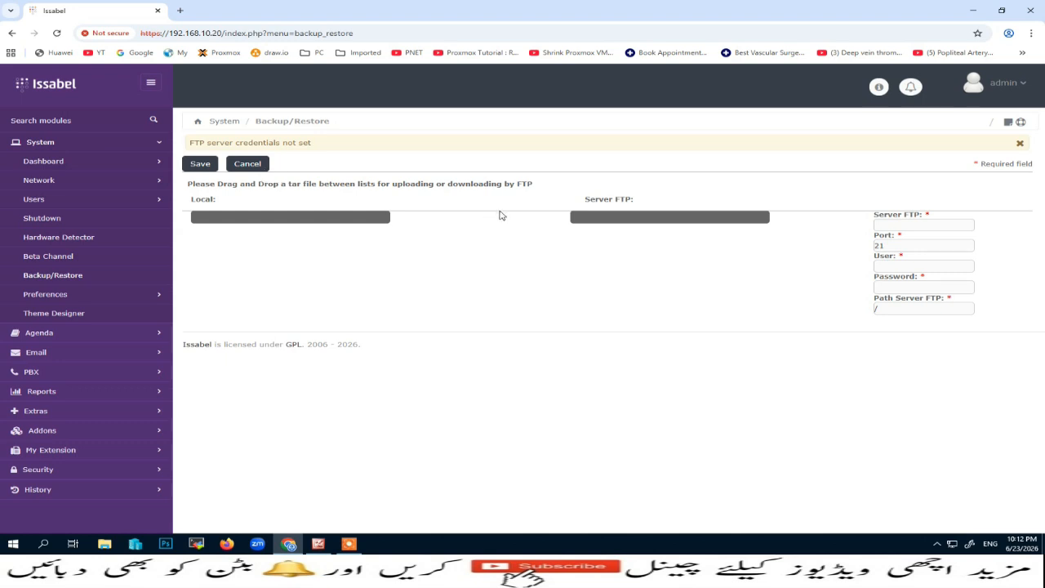
click(247, 164)
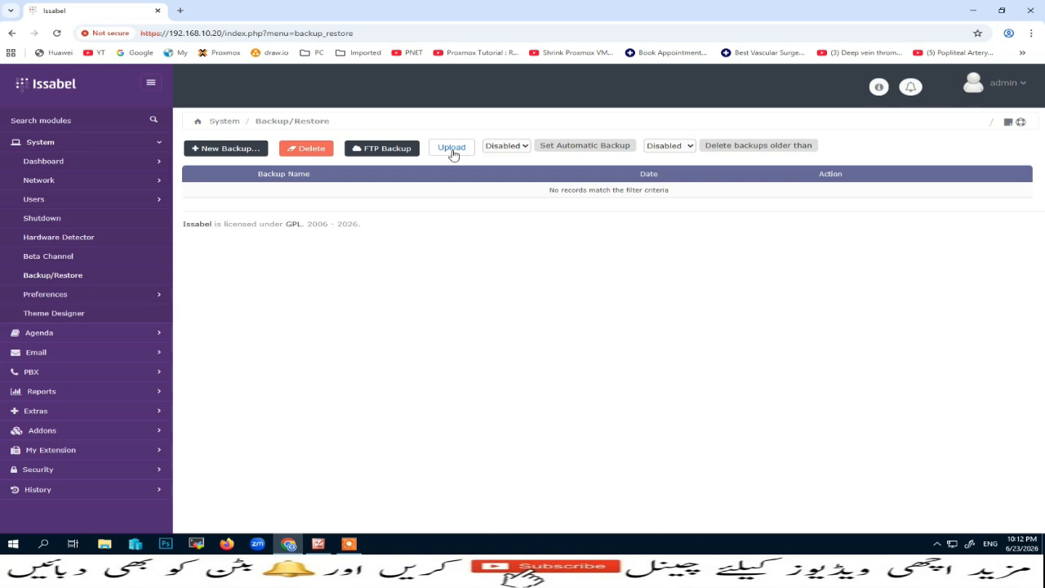
click(526, 148)
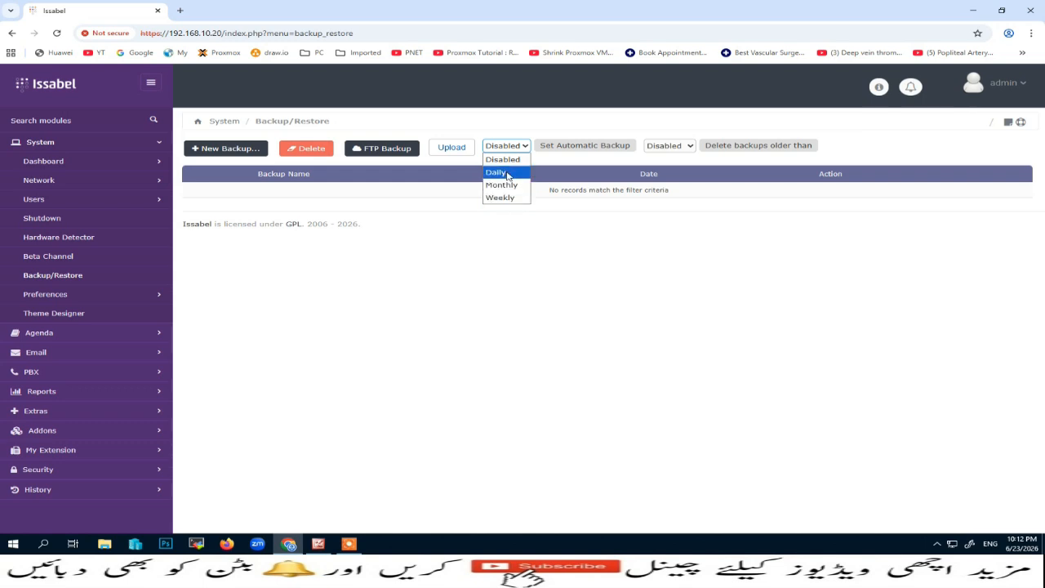
click(508, 176)
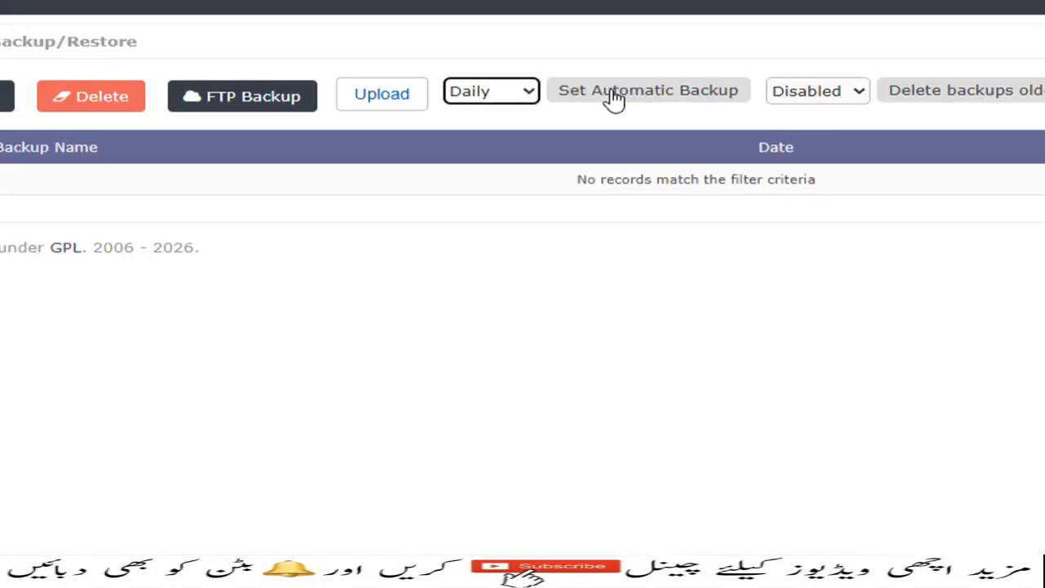
click(532, 97)
click(524, 118)
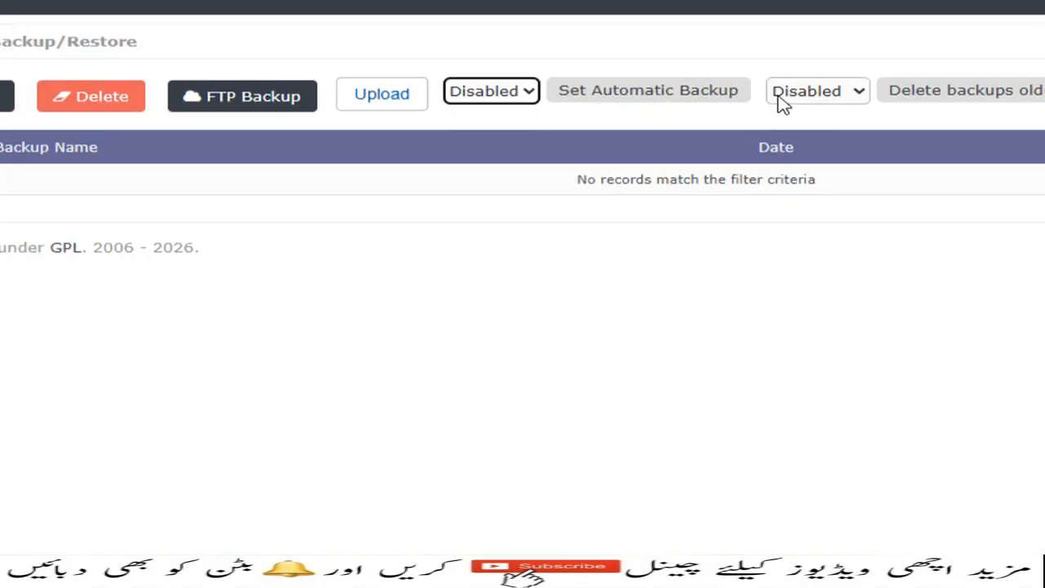
Schedule automatic deletion of backups older than 30 Days and dismiss the resulting notice
click(864, 96)
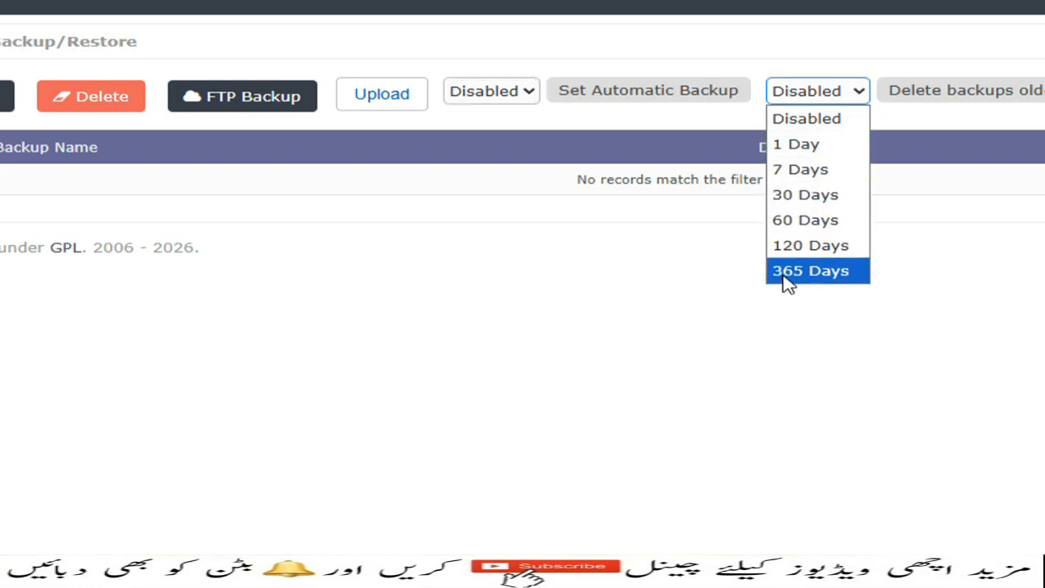
click(816, 144)
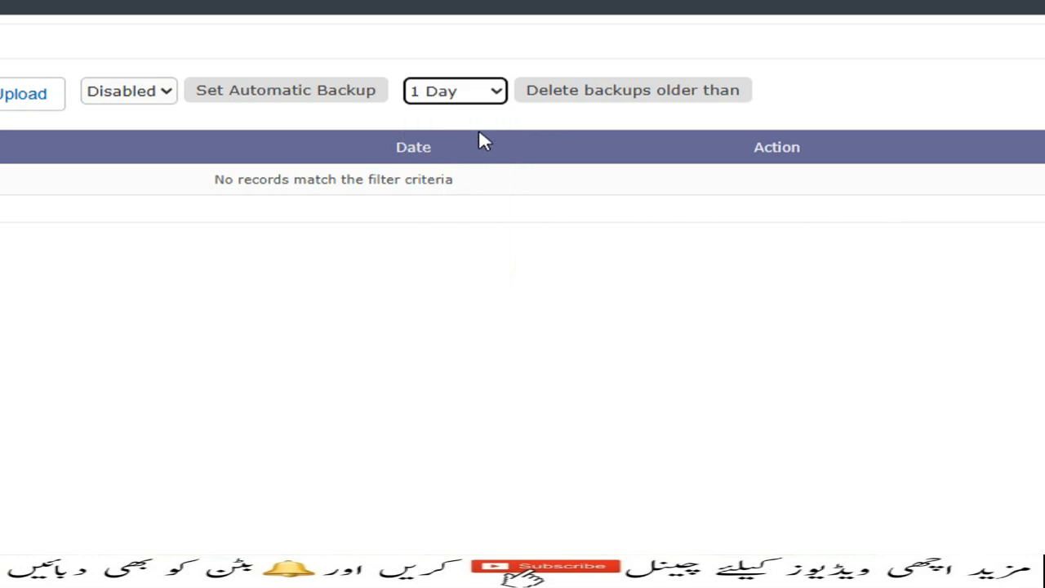
click(497, 100)
click(457, 194)
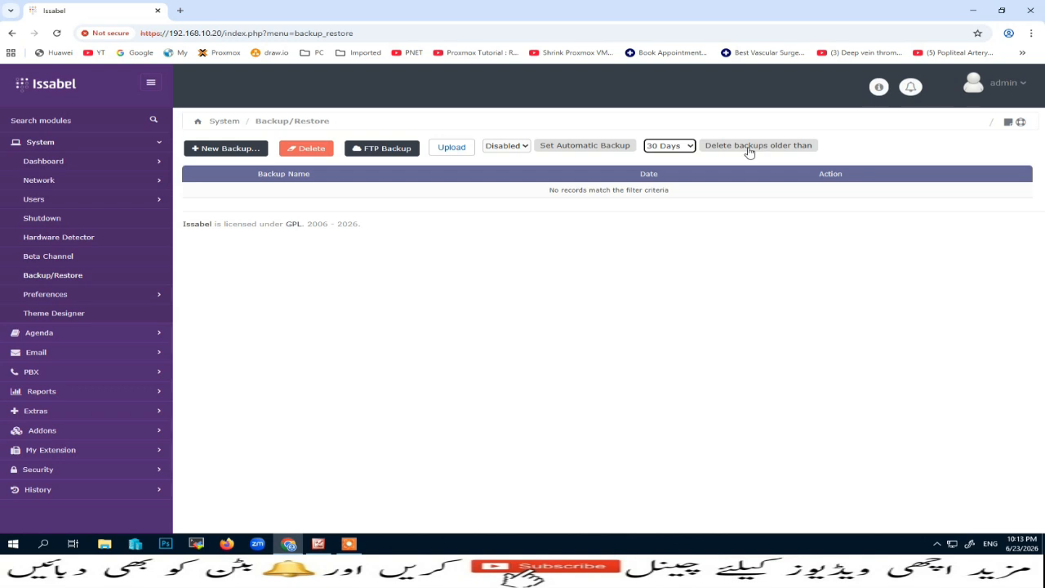
click(756, 147)
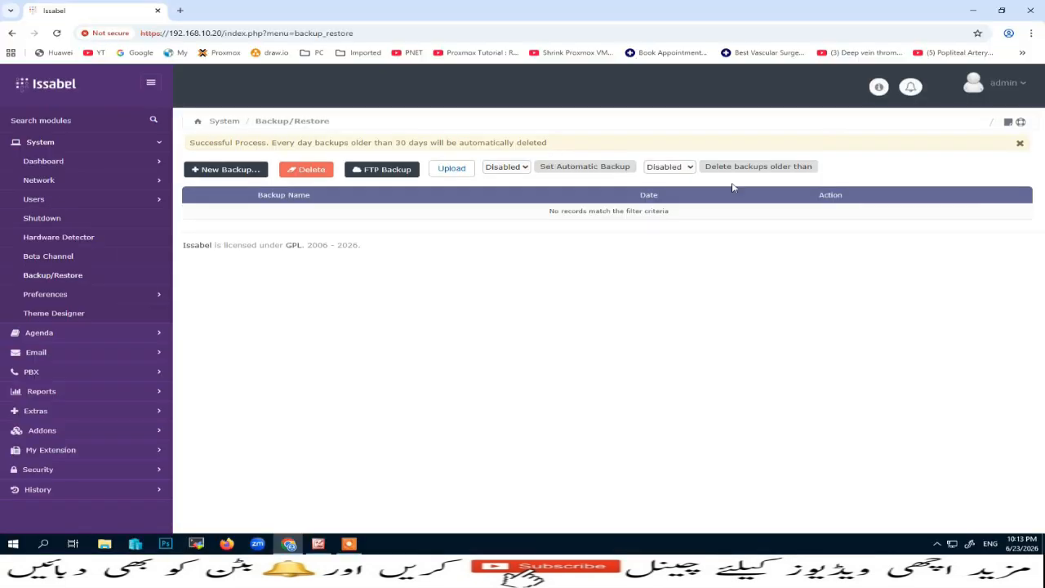
click(1019, 143)
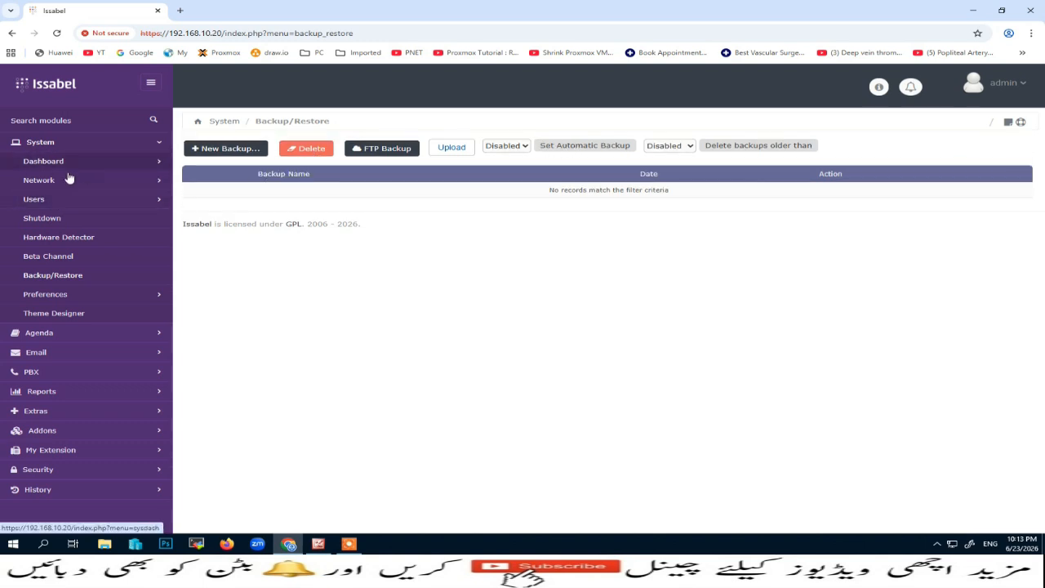
Review the existing SIP extensions in the PBX configuration and return to its system status page
click(36, 374)
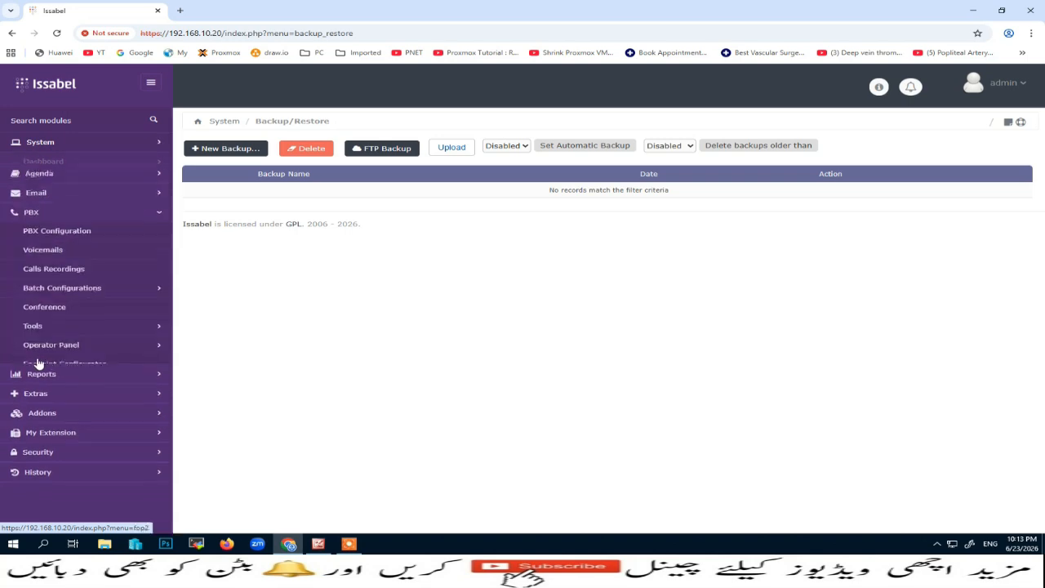
click(69, 226)
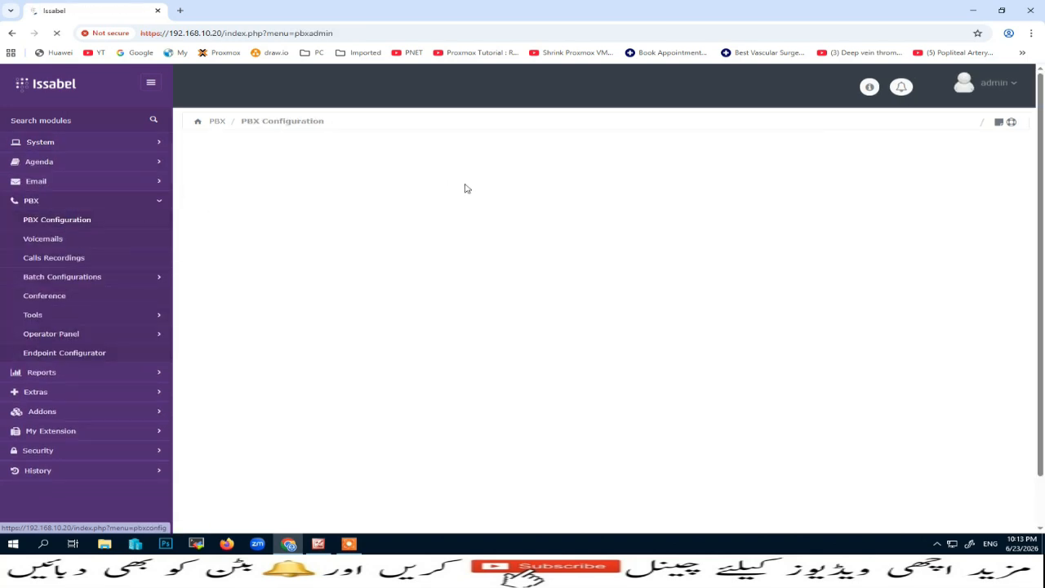
mouse_move(353, 152)
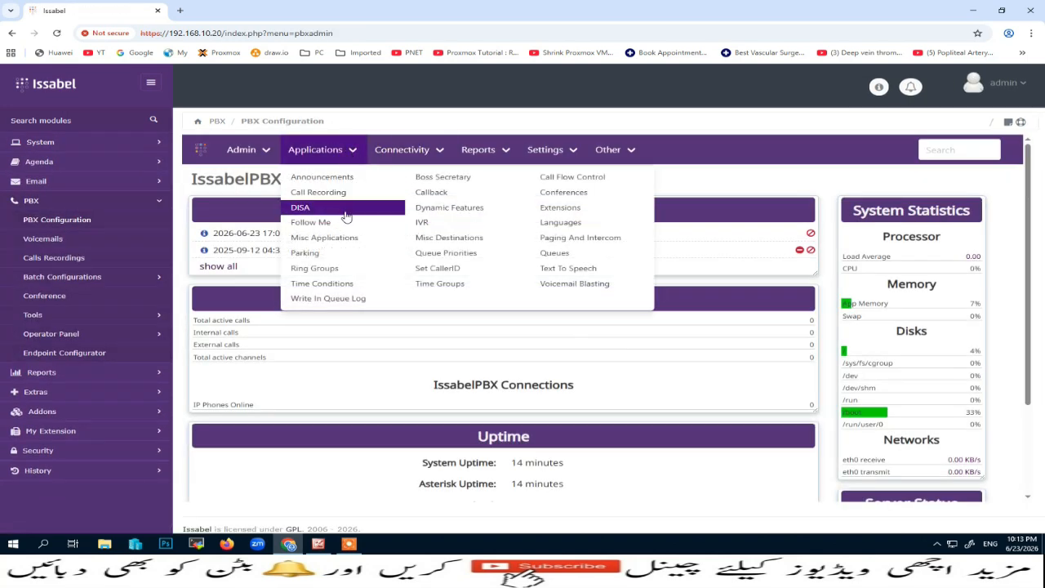
click(569, 207)
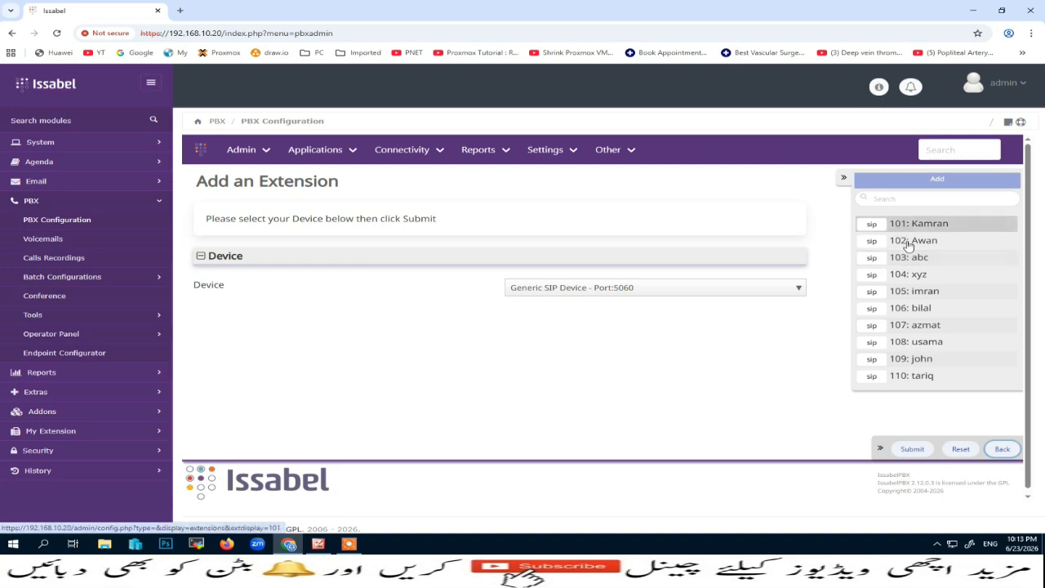
click(206, 151)
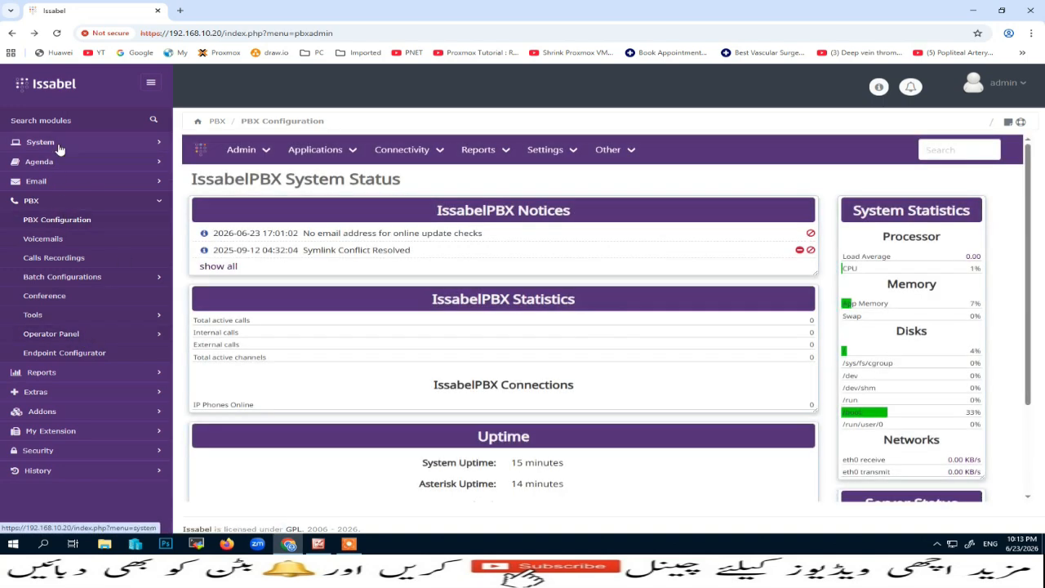
Create a new system backup with all options selected in every section and return to the backup list
click(59, 143)
click(58, 275)
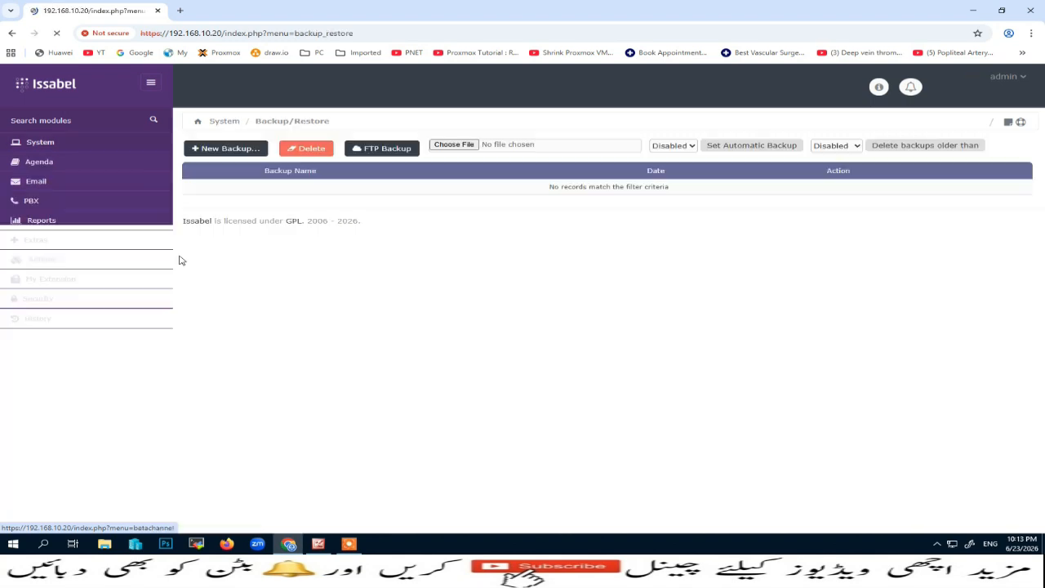
click(228, 149)
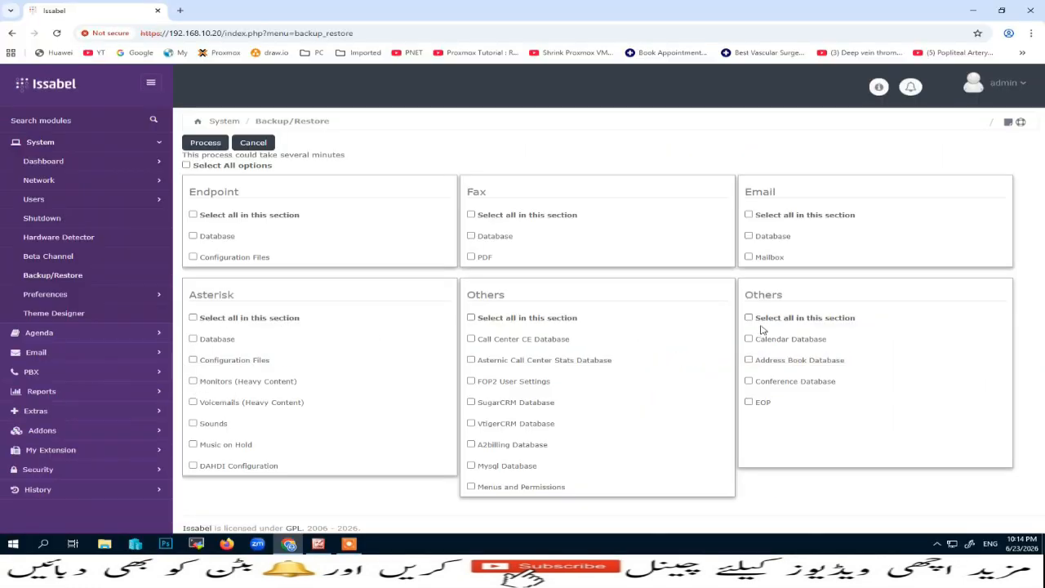
click(749, 318)
click(749, 317)
click(748, 319)
click(186, 166)
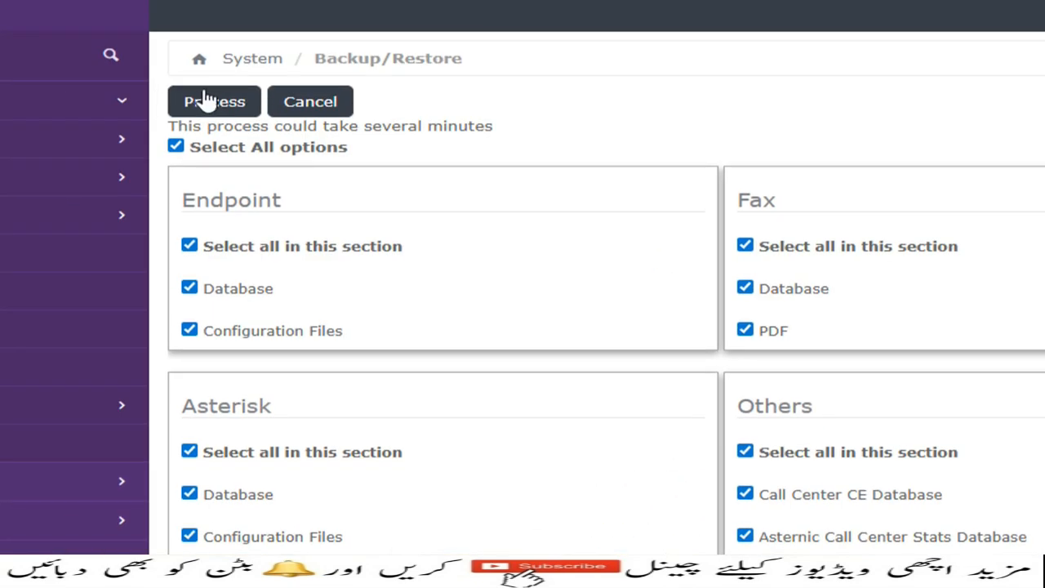
click(225, 110)
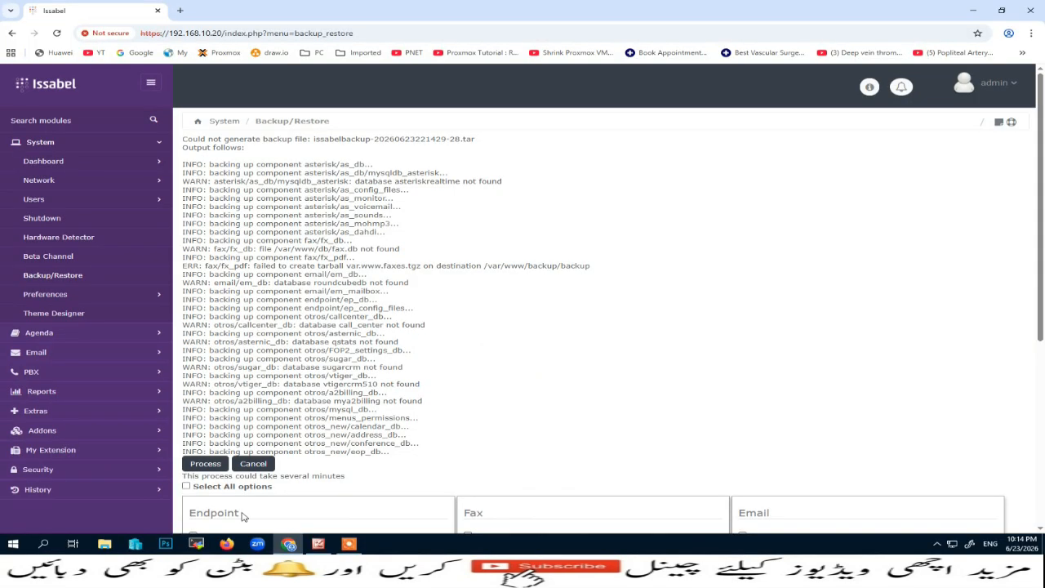
click(253, 464)
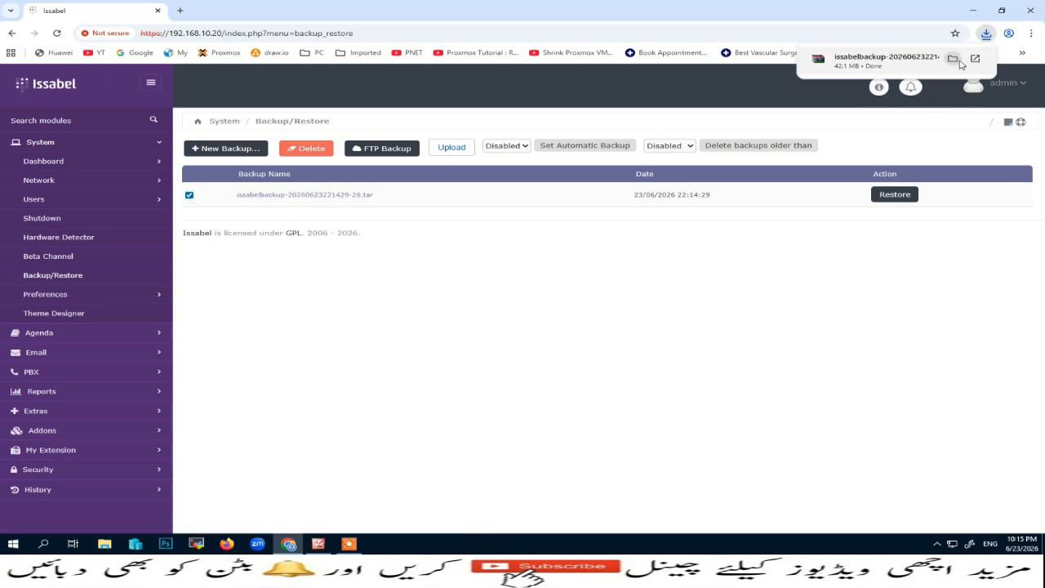
Show the downloaded backup file in its folder and remove its entry from the browser's download history
click(959, 63)
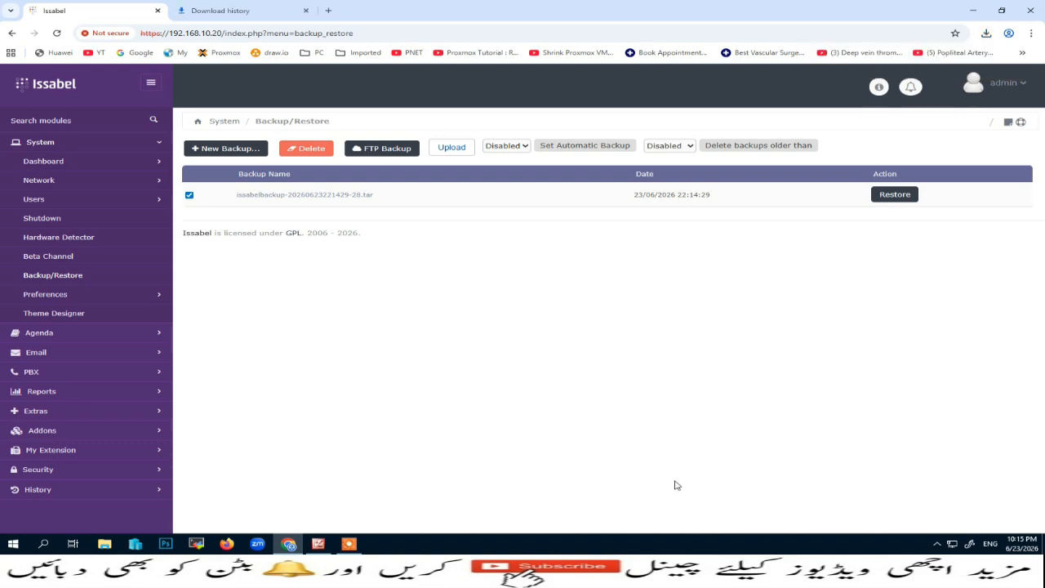
click(986, 34)
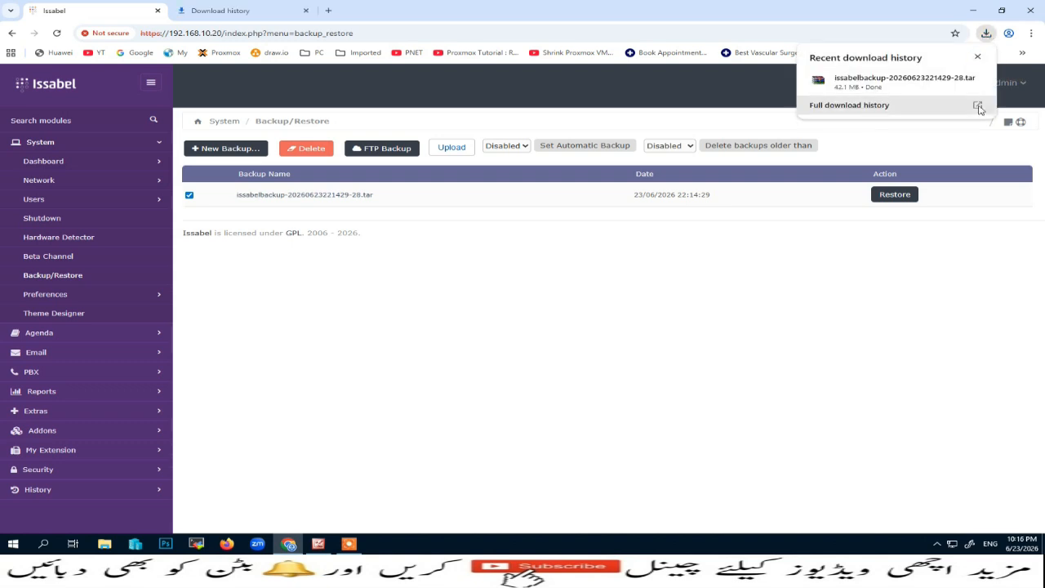
click(976, 109)
click(688, 150)
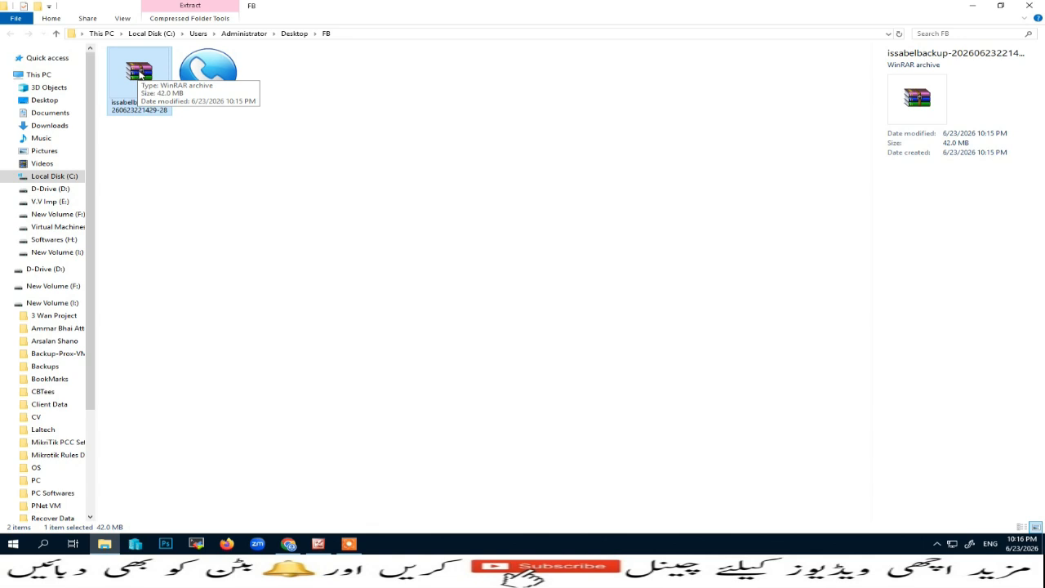
click(972, 8)
click(717, 153)
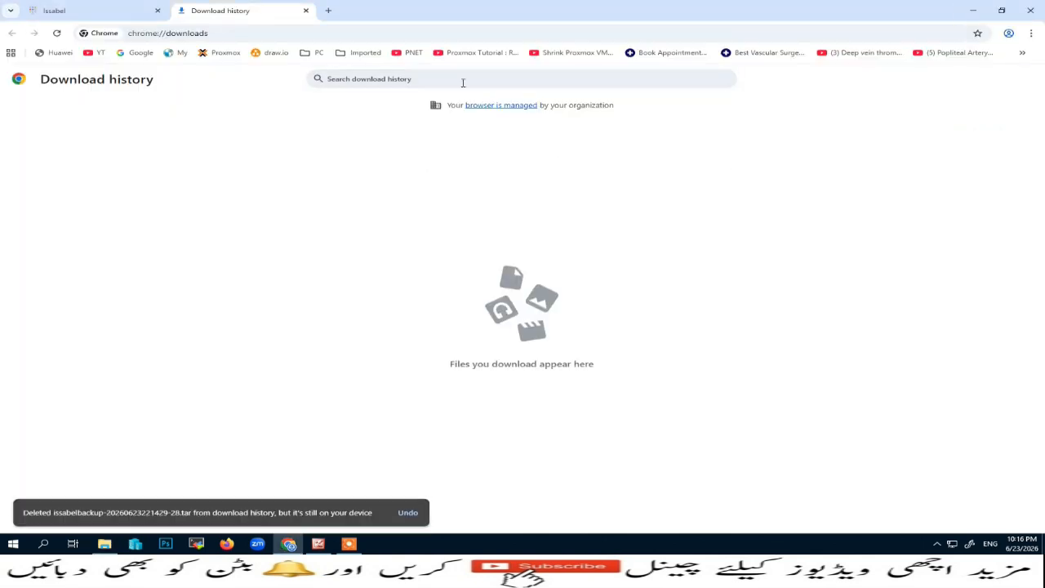
click(98, 10)
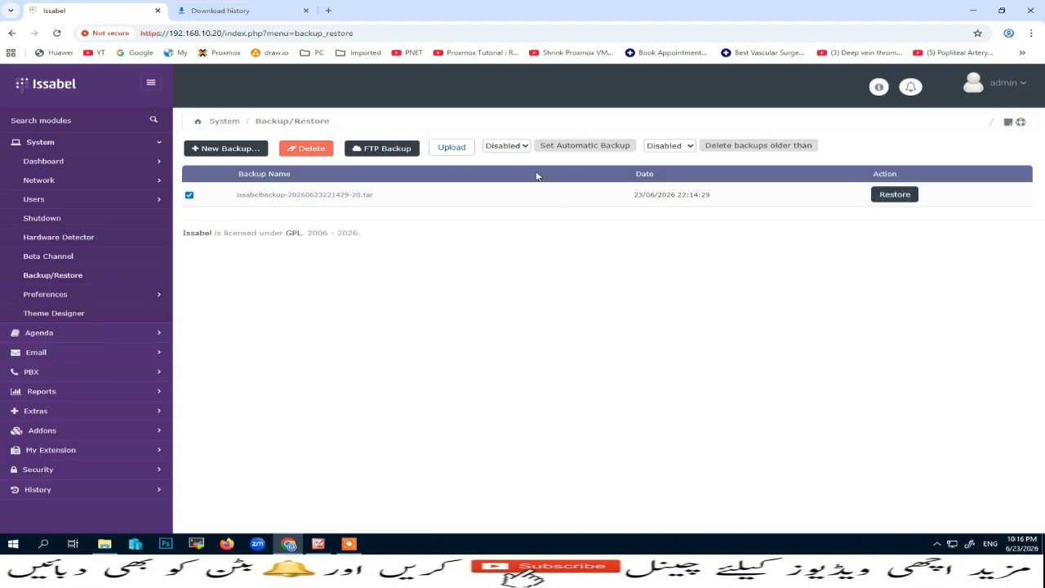
click(310, 151)
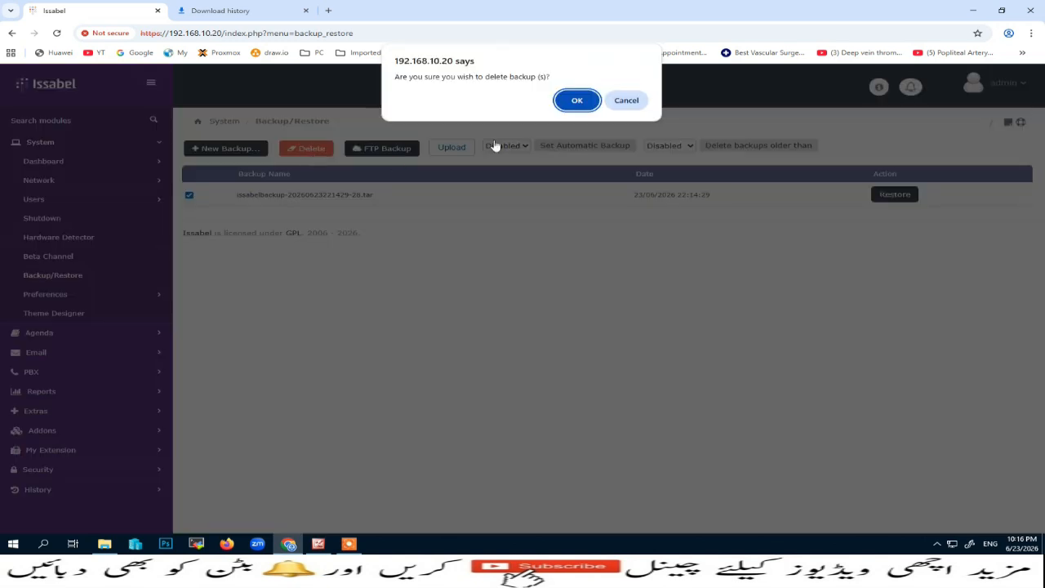
click(578, 101)
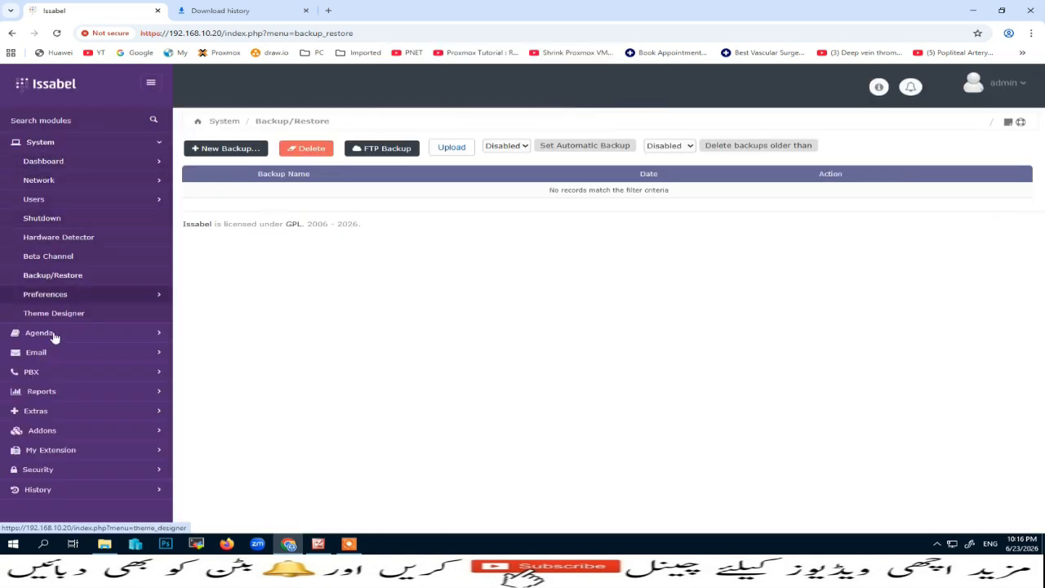
Delete extension 101 from the extensions in the PBX configuration and confirm the deletion
click(55, 371)
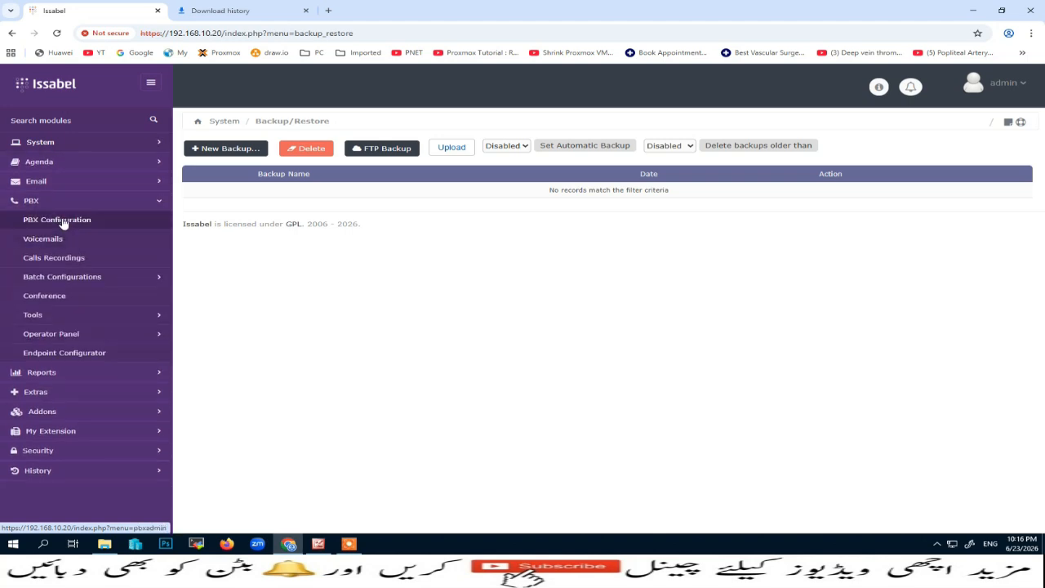
click(67, 221)
mouse_move(347, 159)
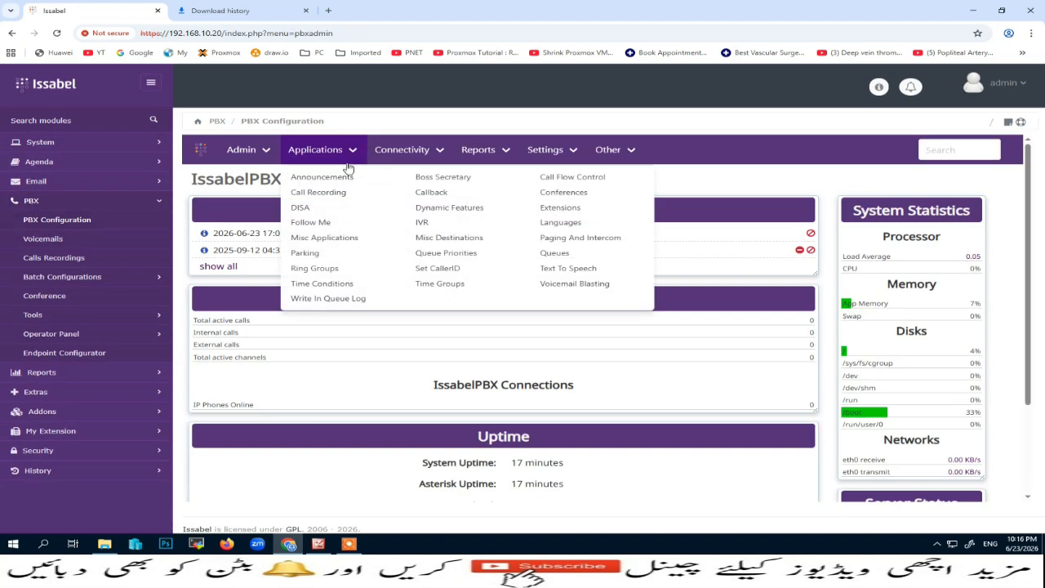
click(581, 209)
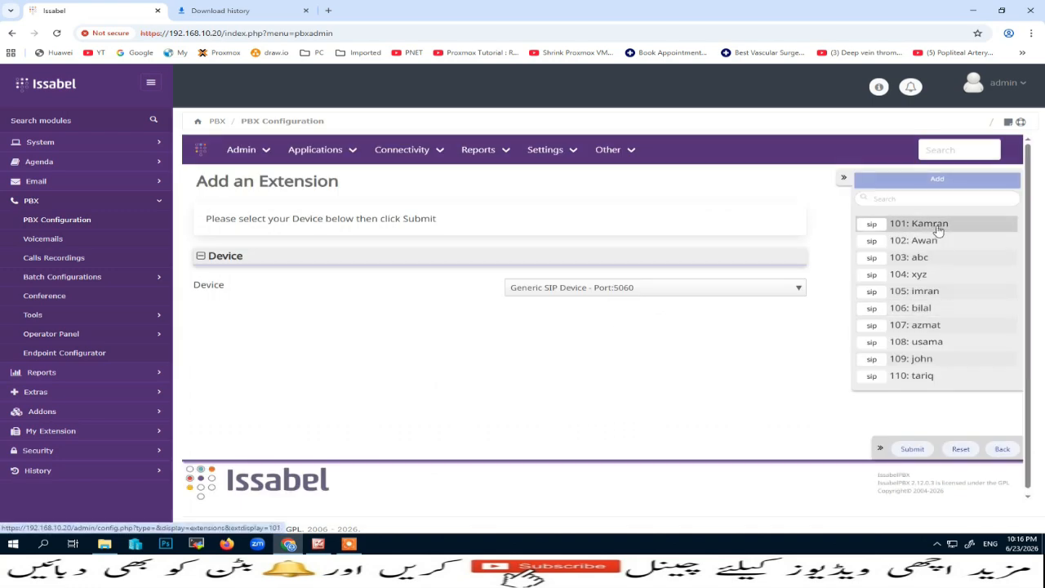
click(936, 230)
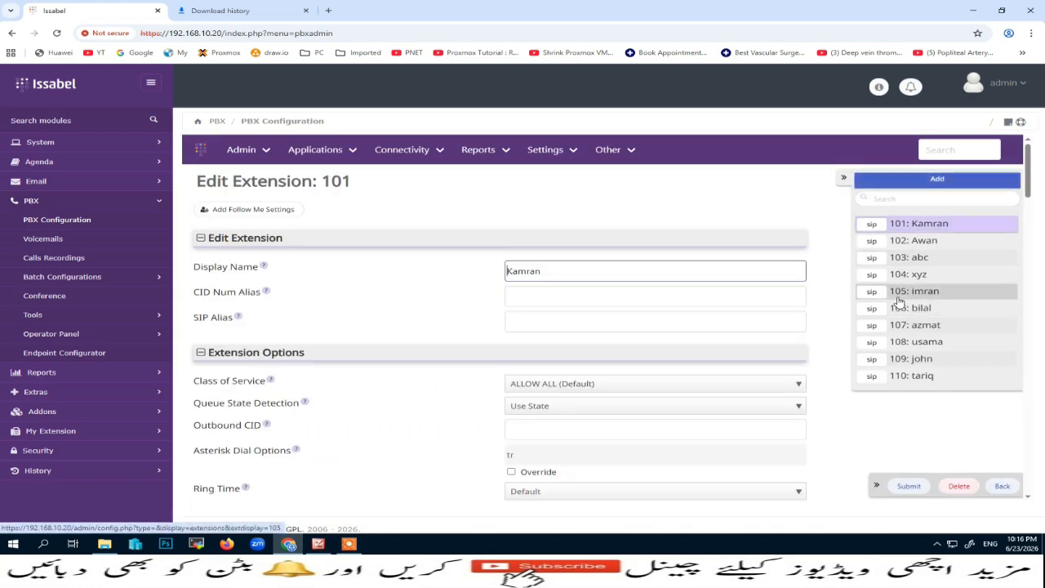
click(960, 485)
click(563, 388)
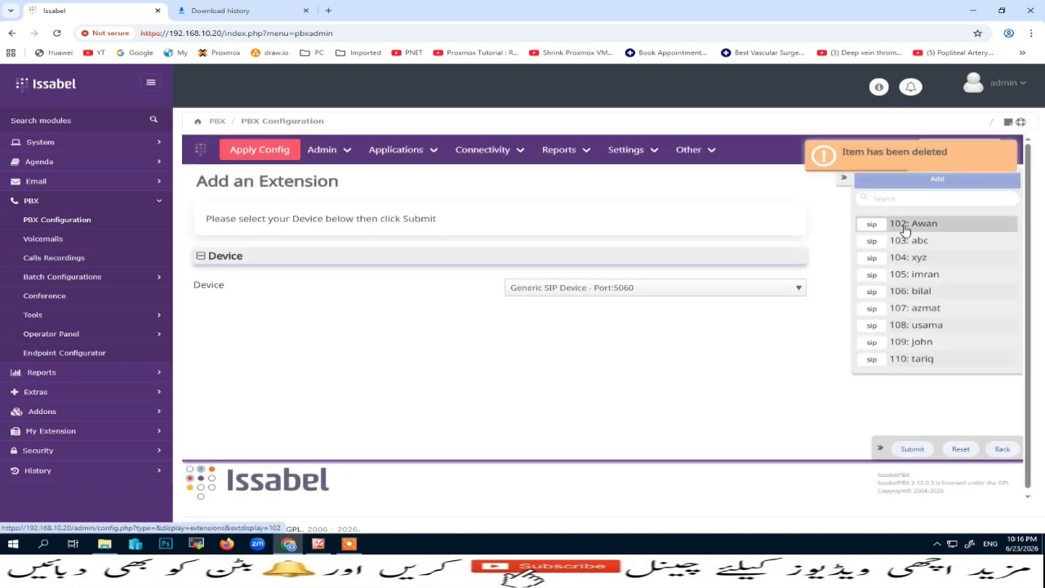
Delete extension 102 from the PBX extensions and confirm the deletion
click(913, 228)
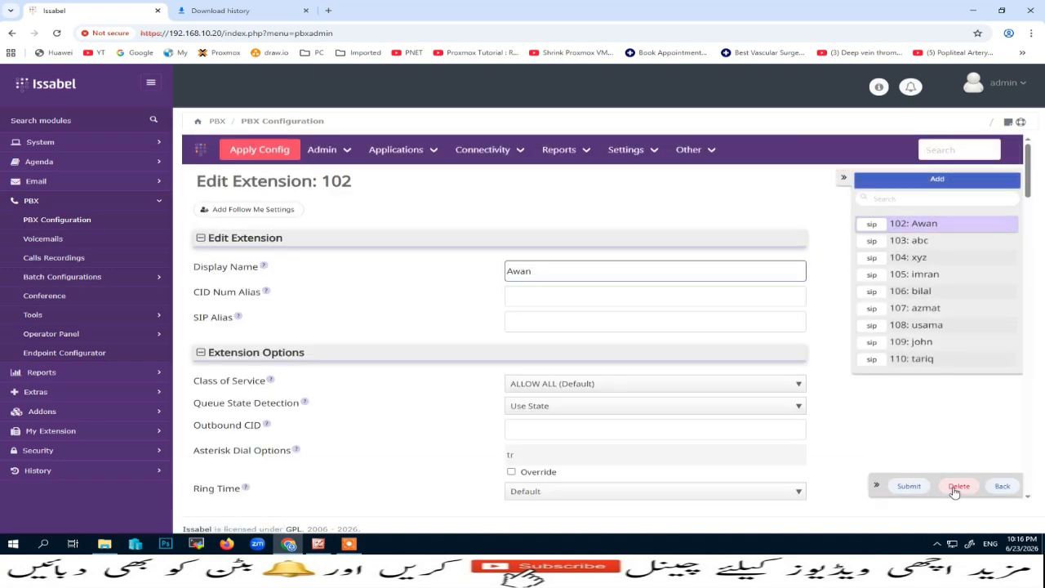
click(952, 489)
click(561, 388)
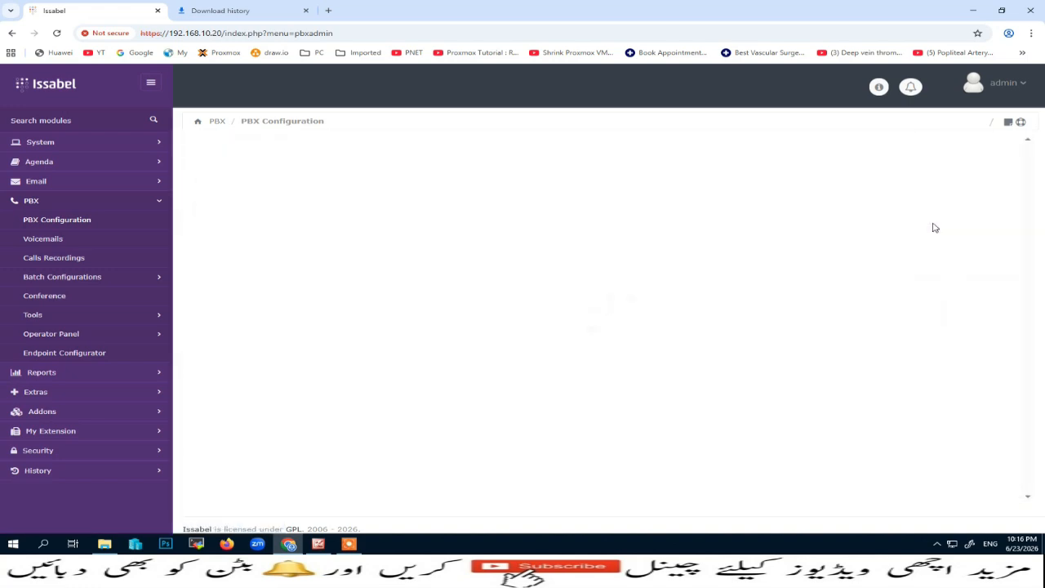
Delete extensions 103 and 104 from the PBX extensions, confirming each deletion
click(922, 224)
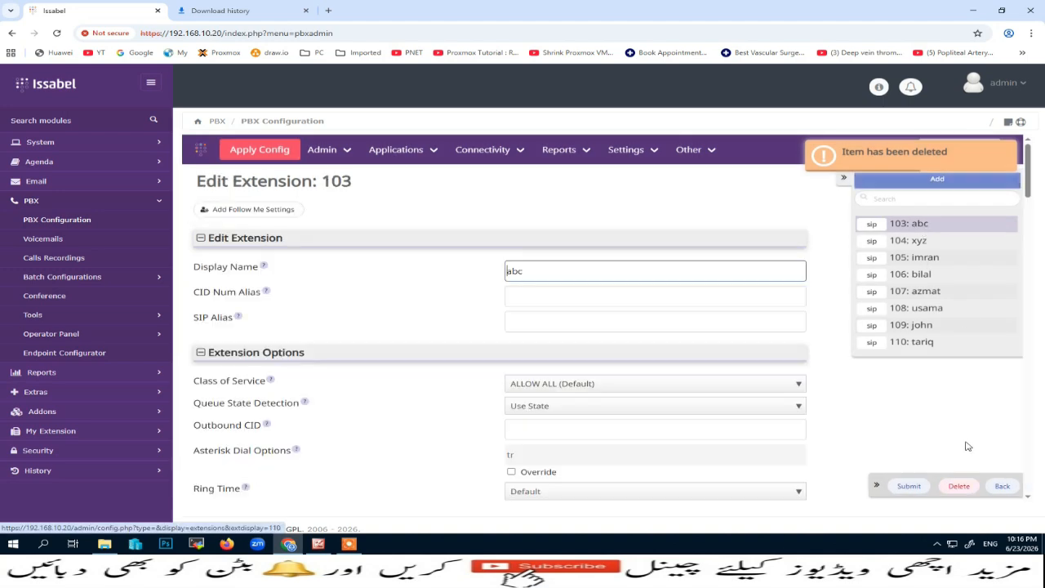
click(958, 485)
click(560, 386)
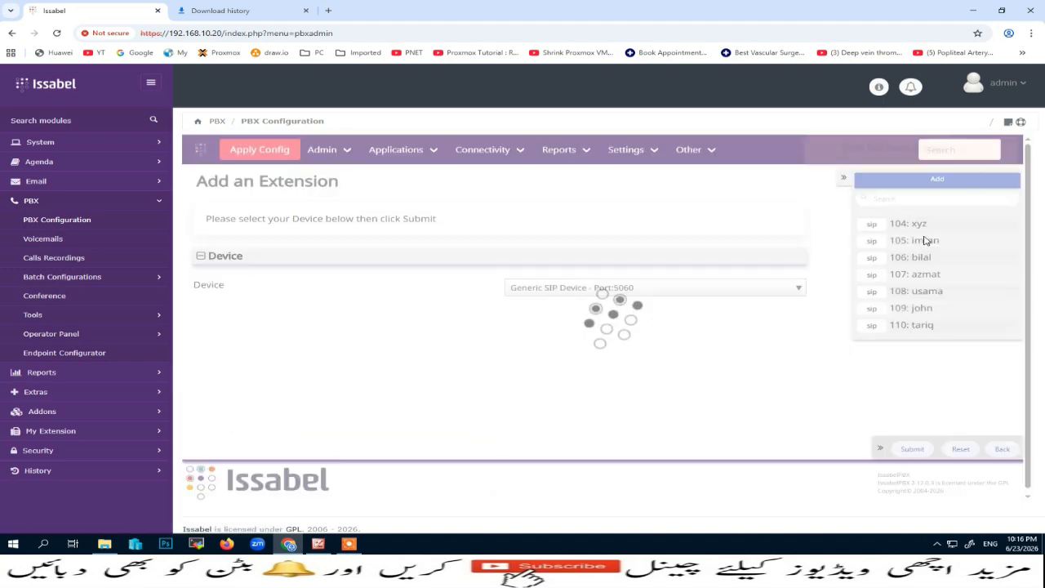
click(923, 223)
click(956, 484)
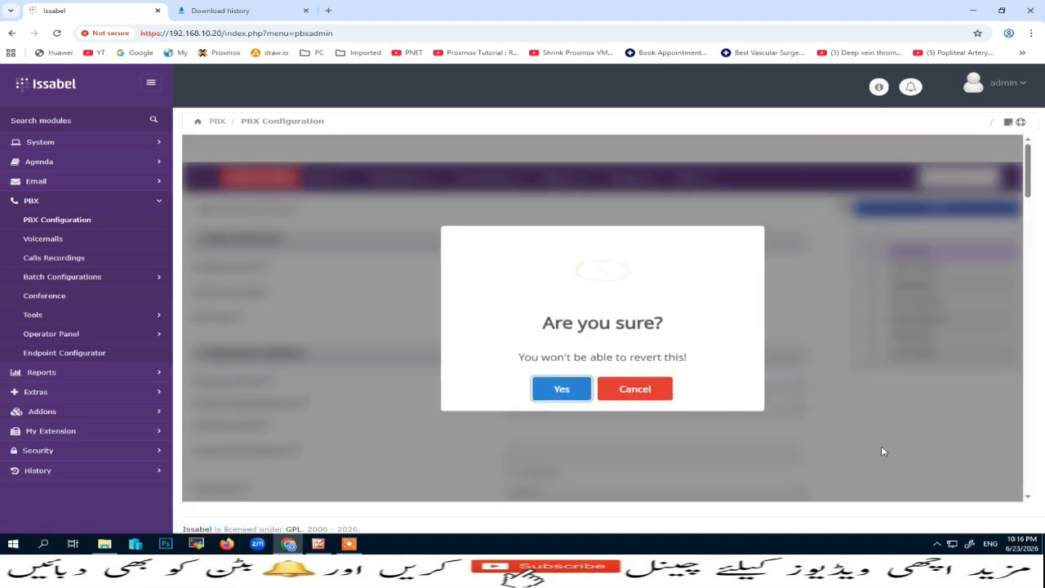
click(575, 389)
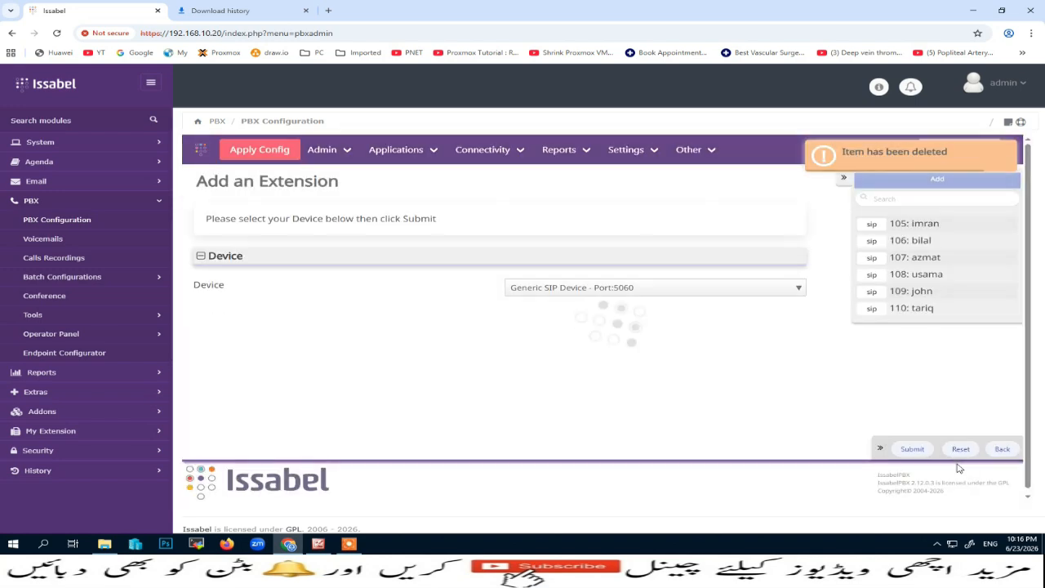
Delete extensions 105 and 106 from the PBX extensions, confirming each deletion
click(939, 227)
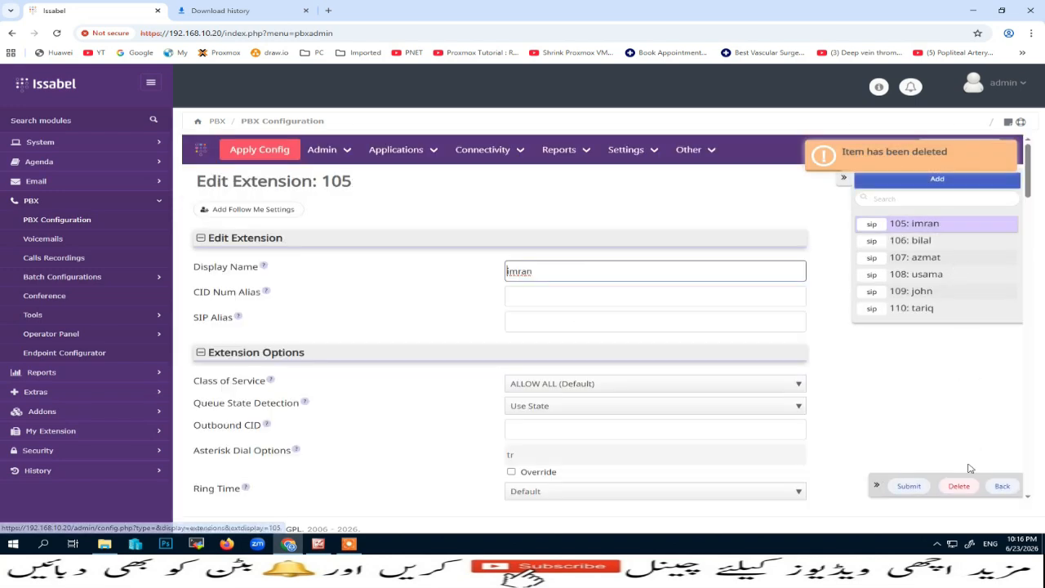
click(958, 486)
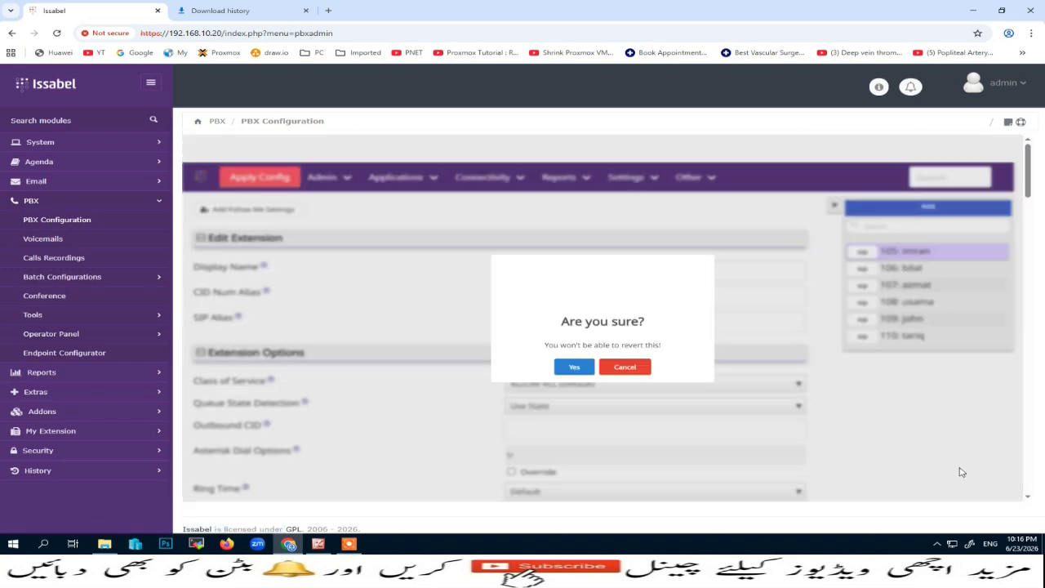
click(578, 389)
click(921, 223)
click(958, 486)
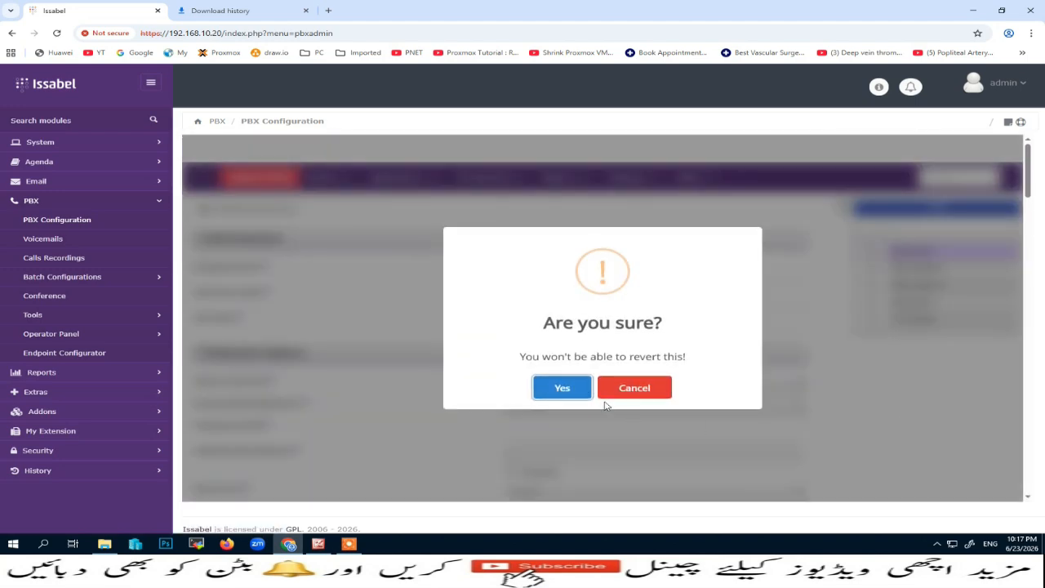
click(560, 391)
Delete extensions 107 and 108 from the PBX extensions, confirming each deletion
click(917, 227)
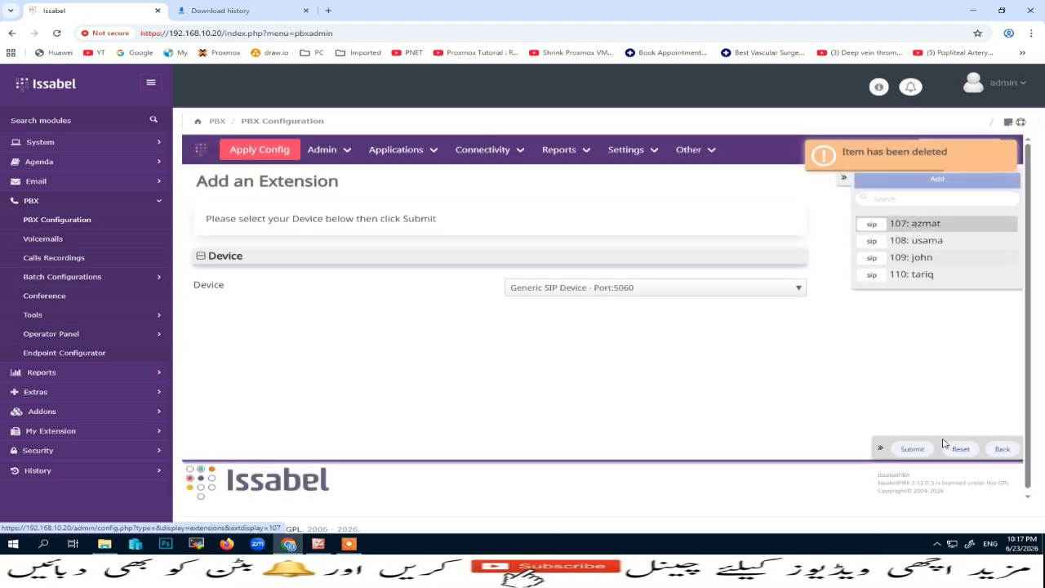
click(958, 486)
click(540, 397)
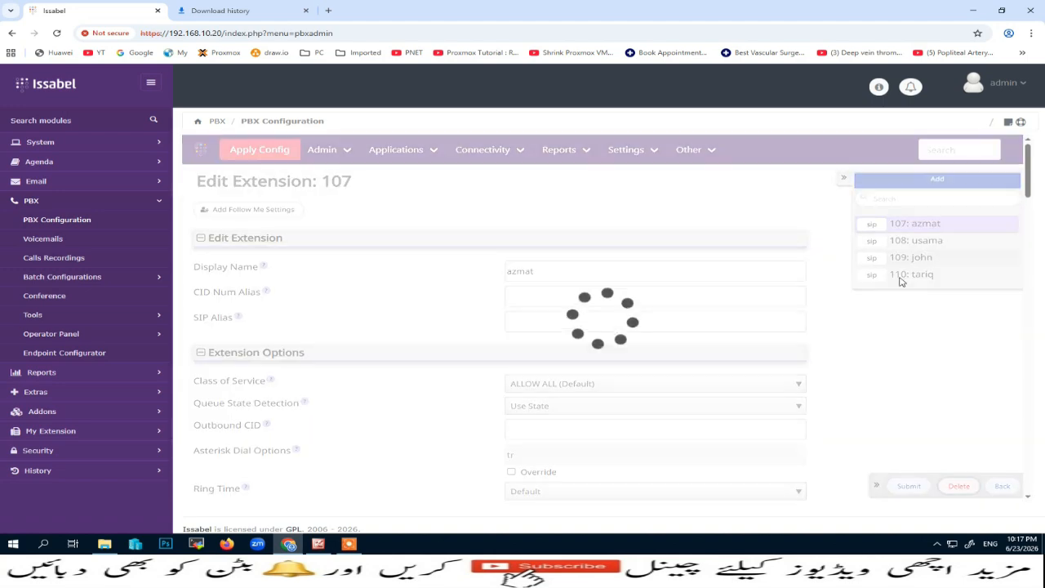
click(916, 225)
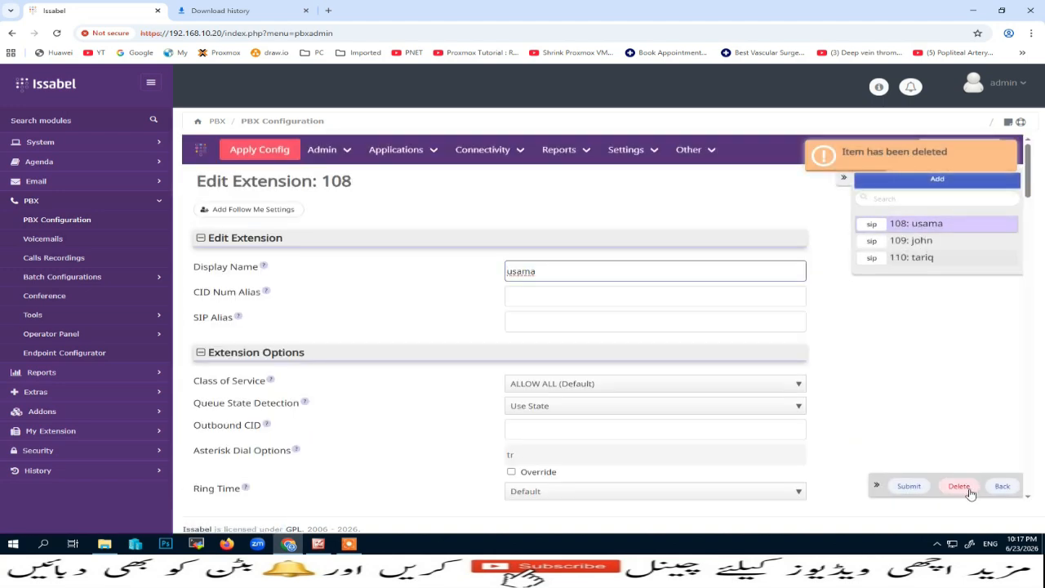
click(958, 486)
click(560, 389)
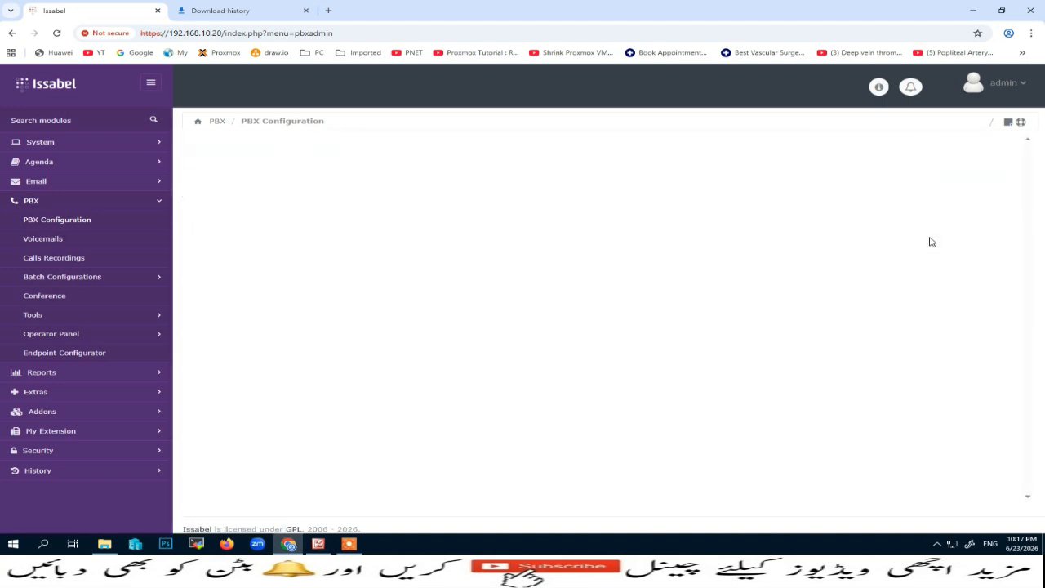
Delete the remaining extensions 109 and 110, confirming each deletion, and apply the PBX configuration changes
click(918, 226)
click(958, 485)
click(560, 387)
click(919, 226)
click(958, 486)
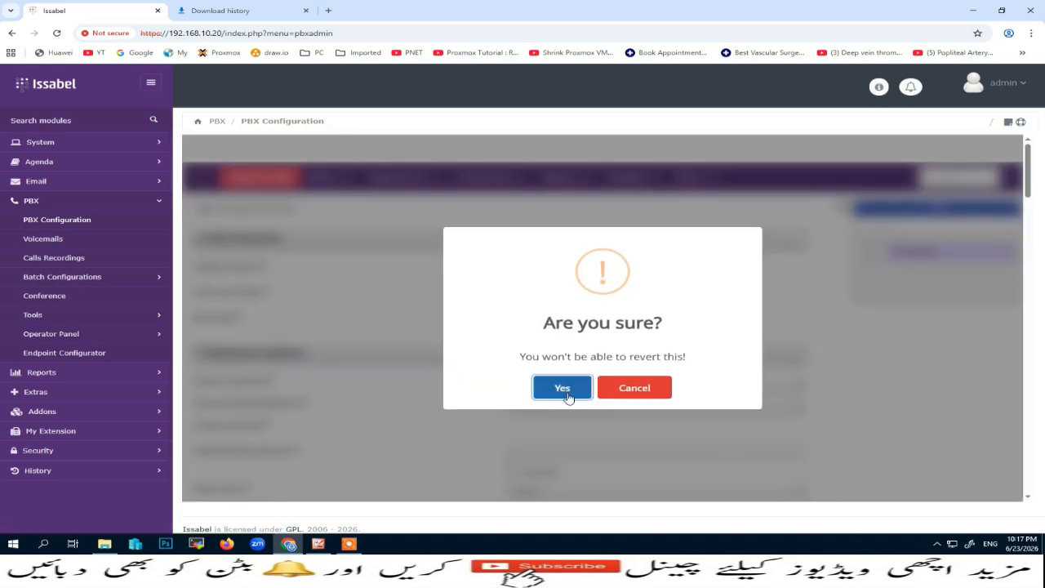
click(560, 387)
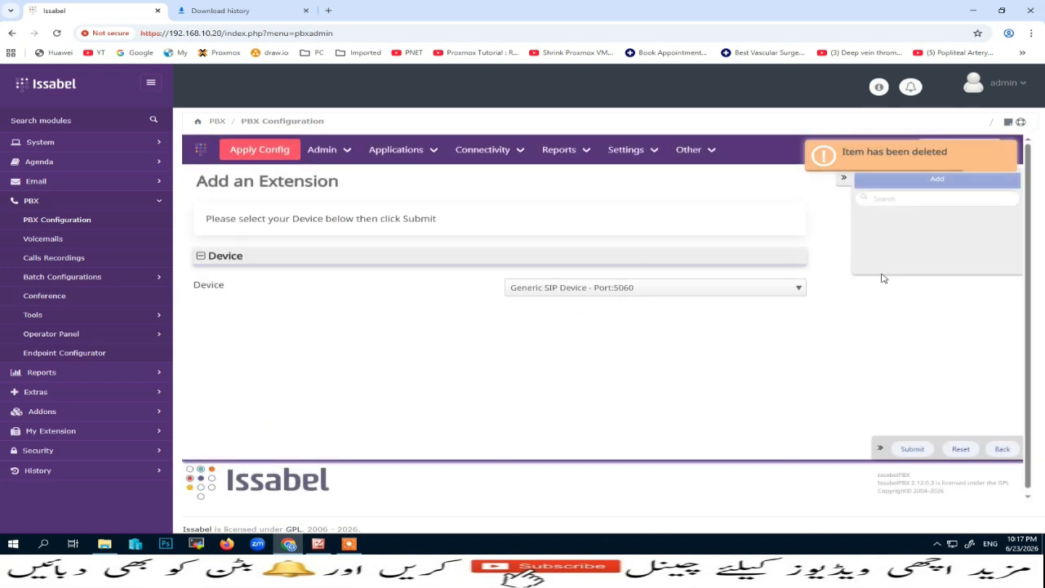
click(242, 152)
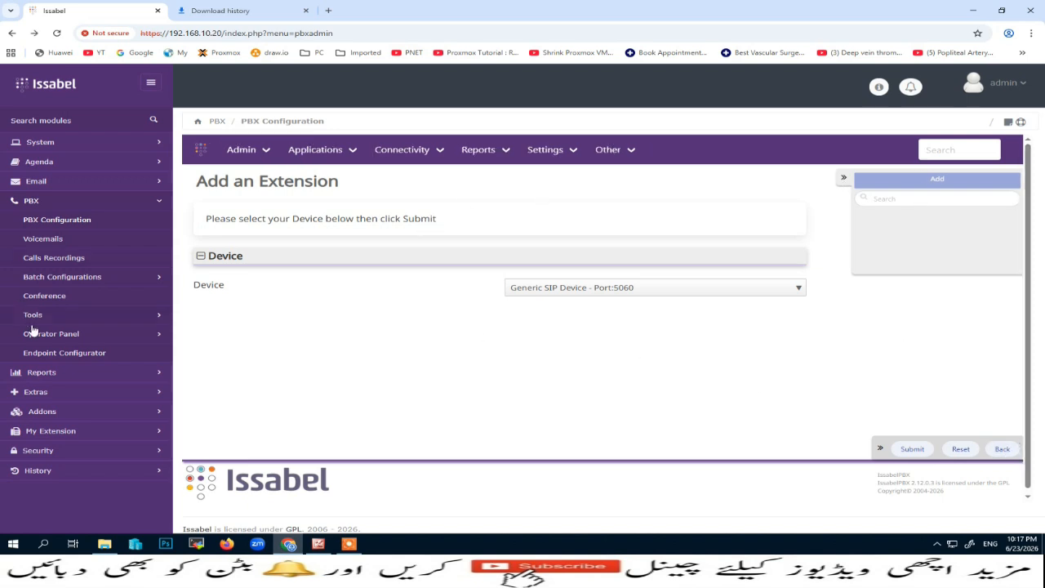
click(57, 142)
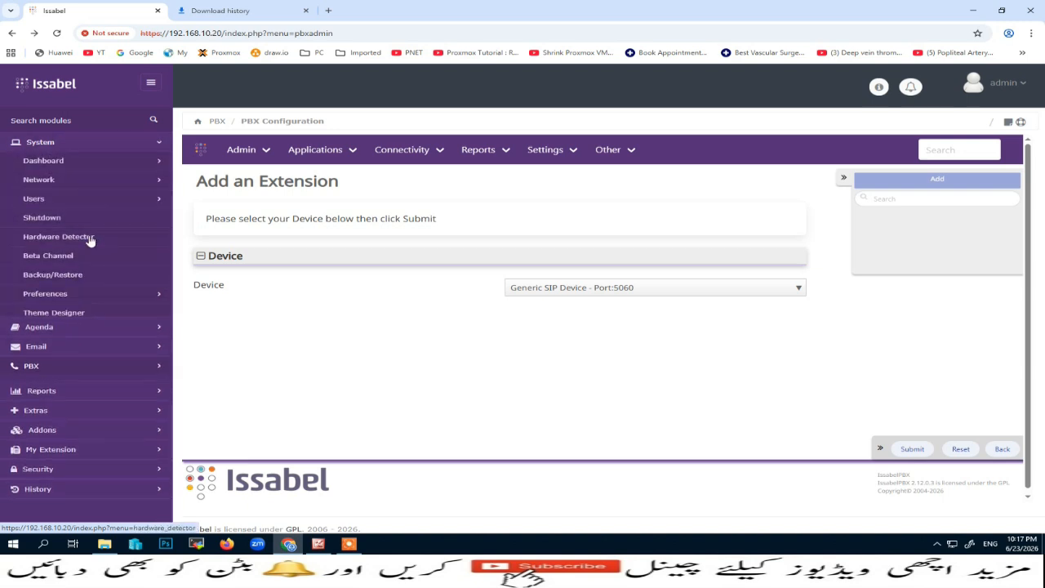
click(65, 276)
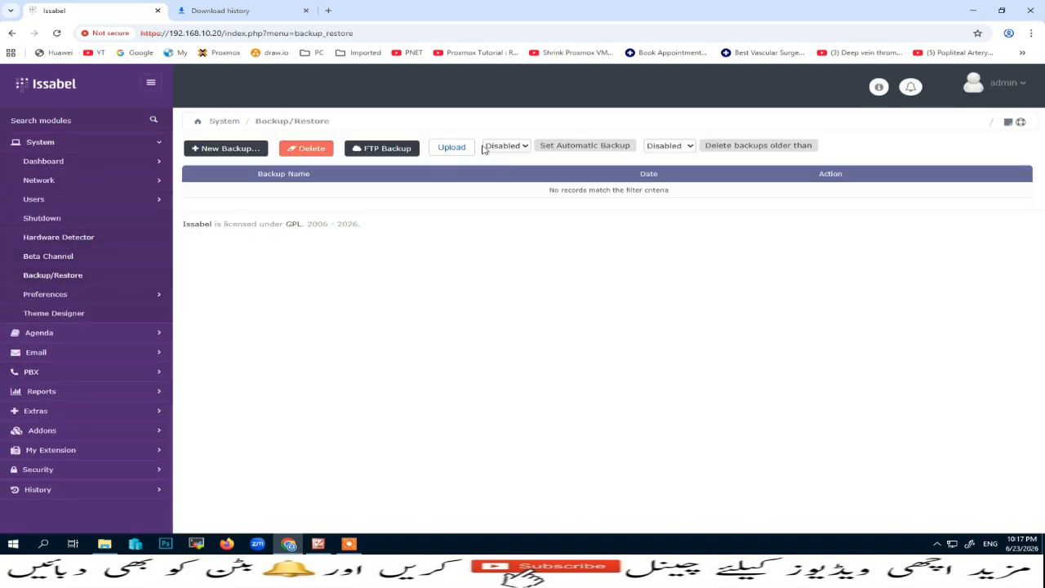
click(449, 148)
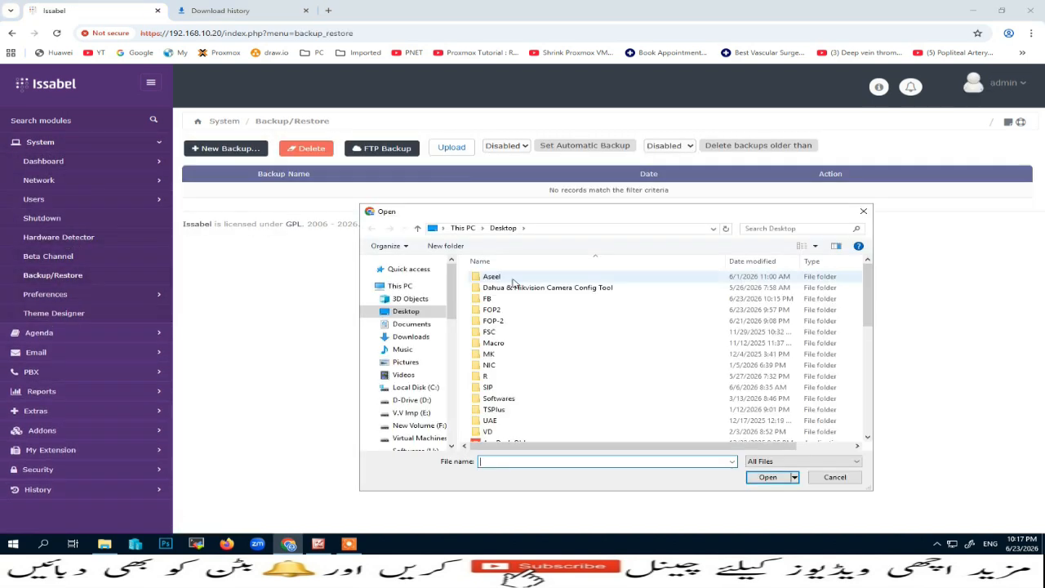
click(410, 336)
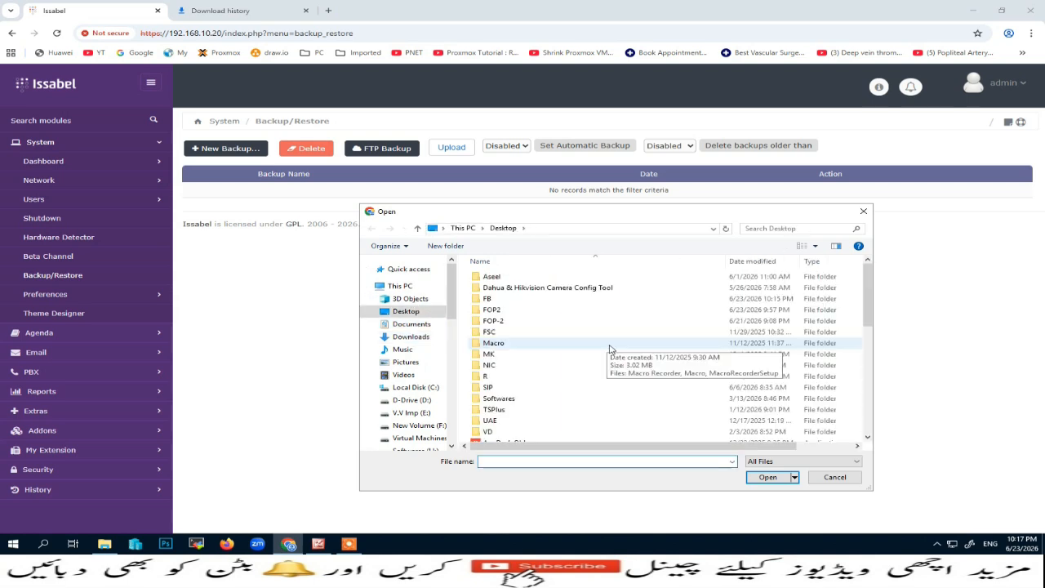
click(413, 314)
double_click(487, 299)
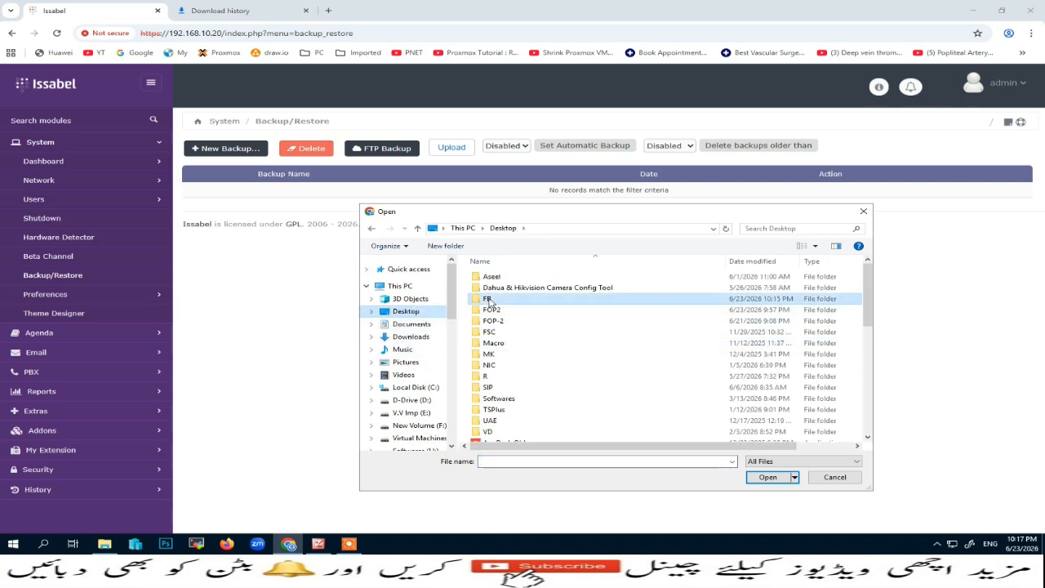
click(559, 277)
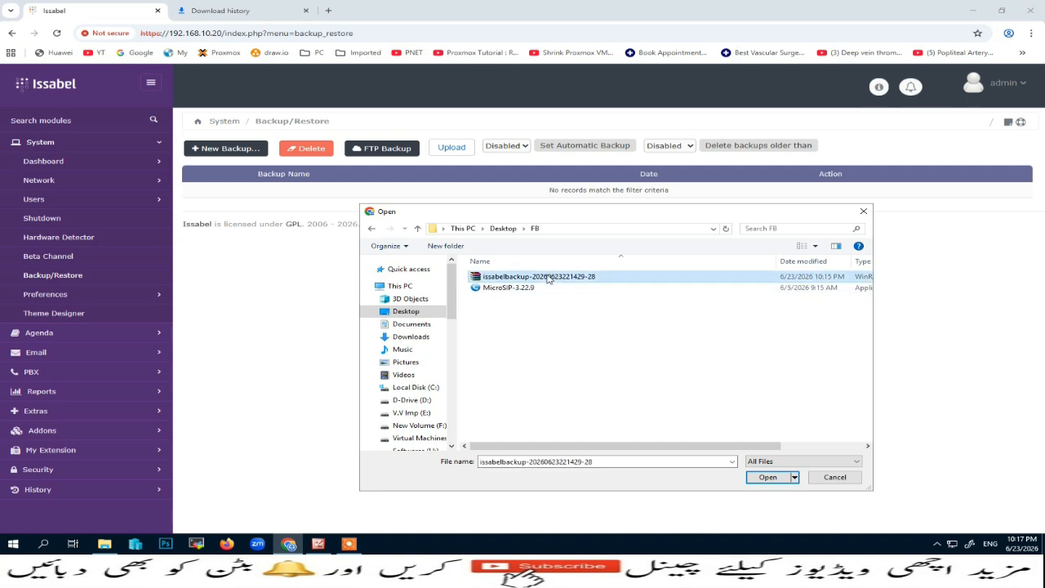
click(769, 480)
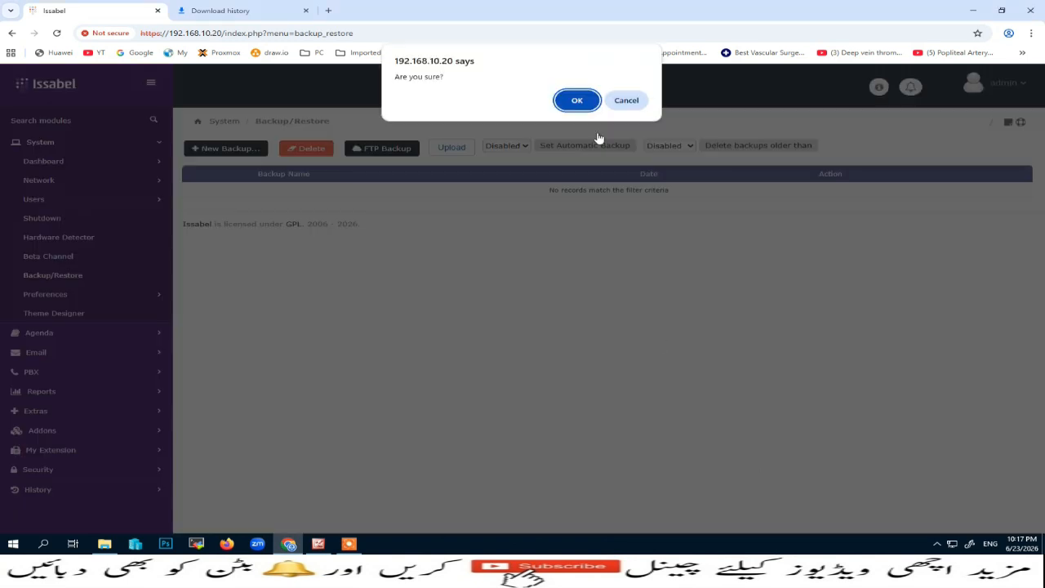
click(574, 100)
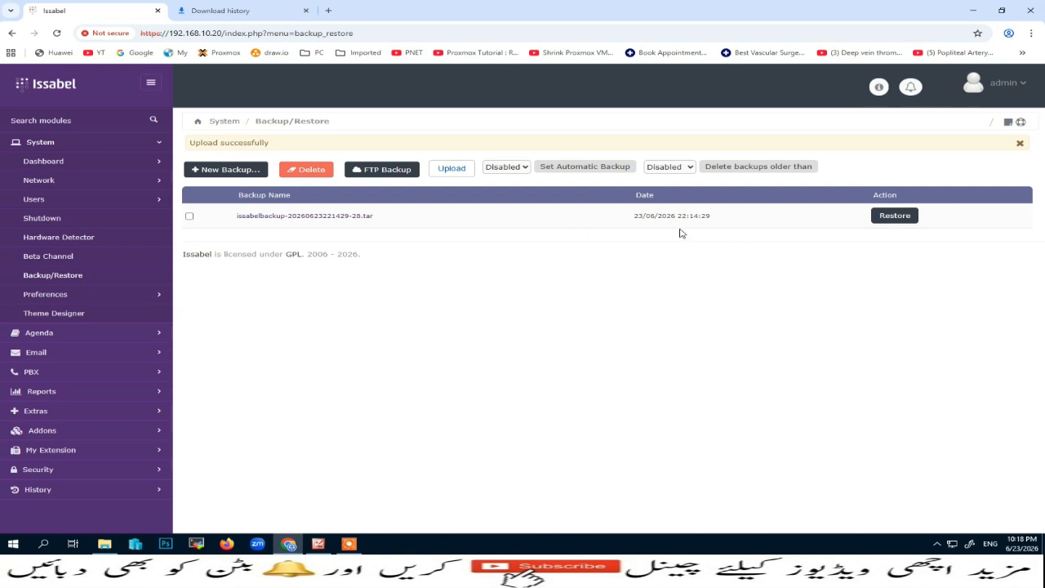
click(893, 217)
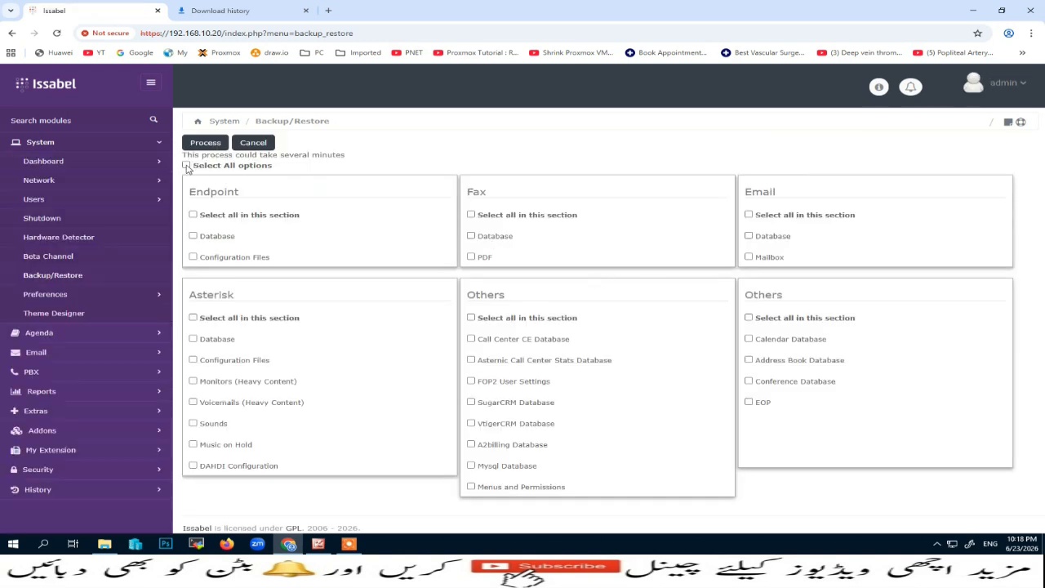
click(186, 166)
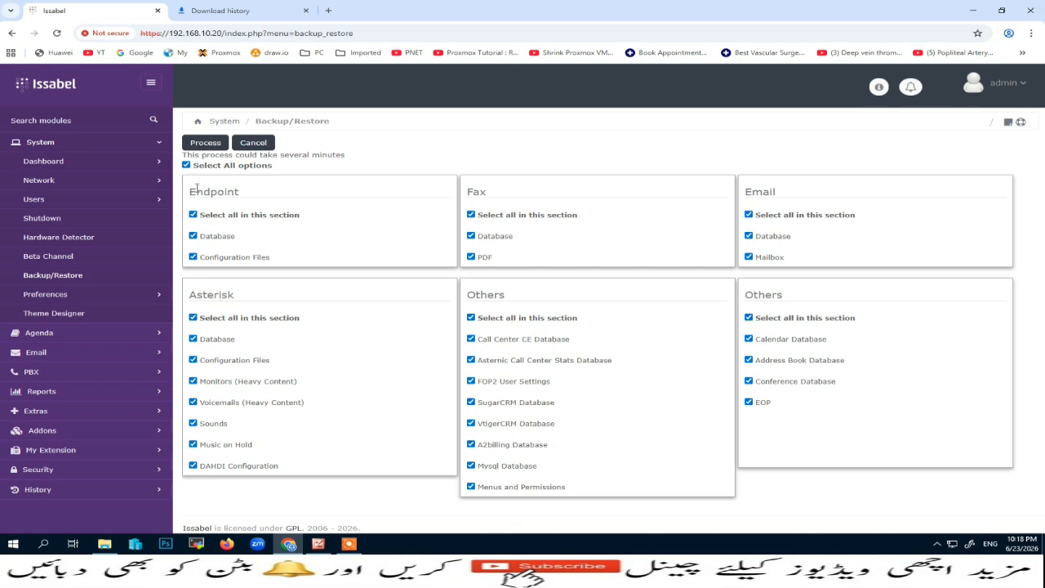
click(206, 142)
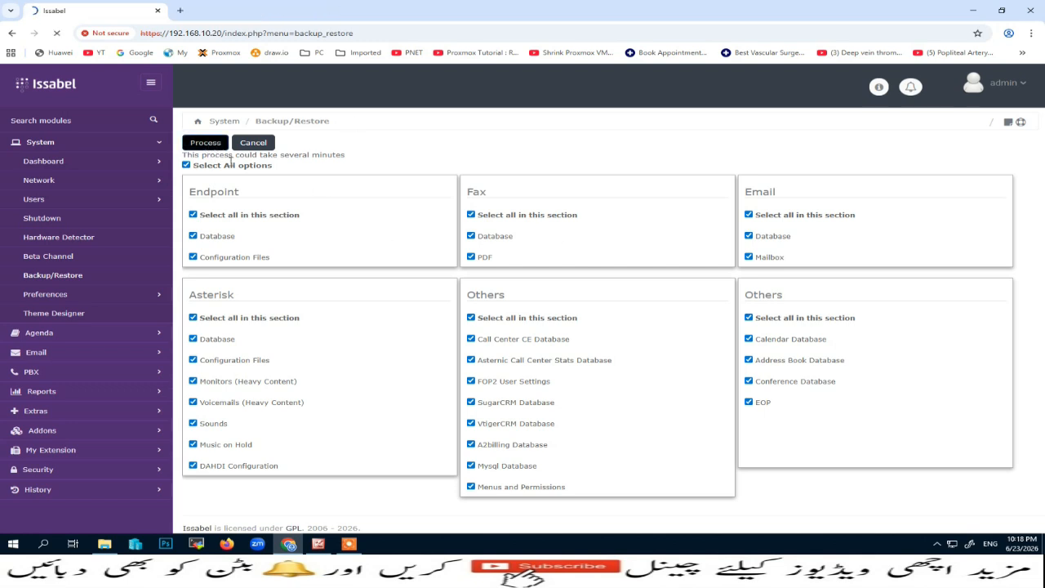
drag(344, 157, 187, 163)
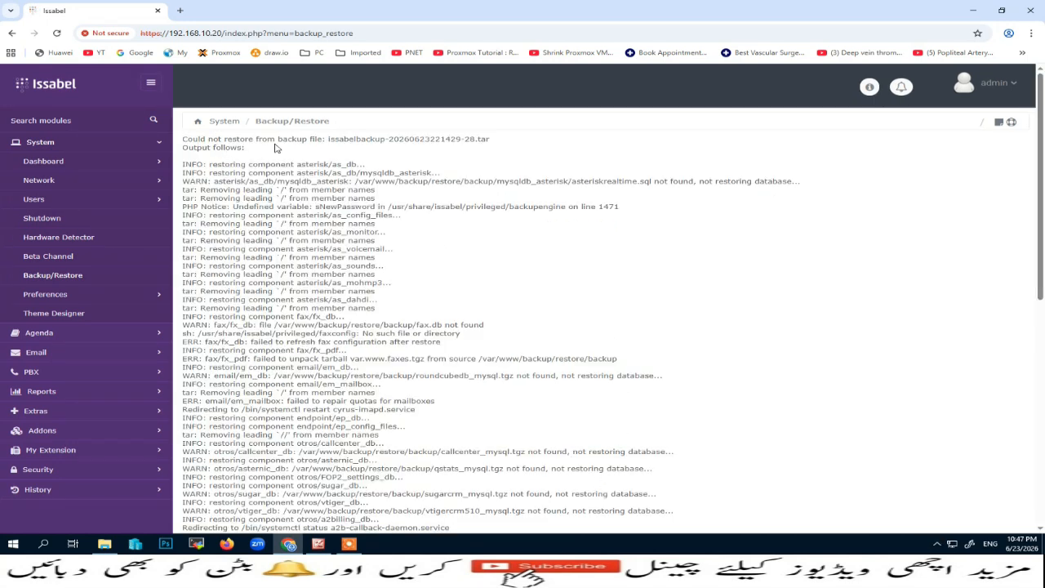
scroll(363, 159, down, 3)
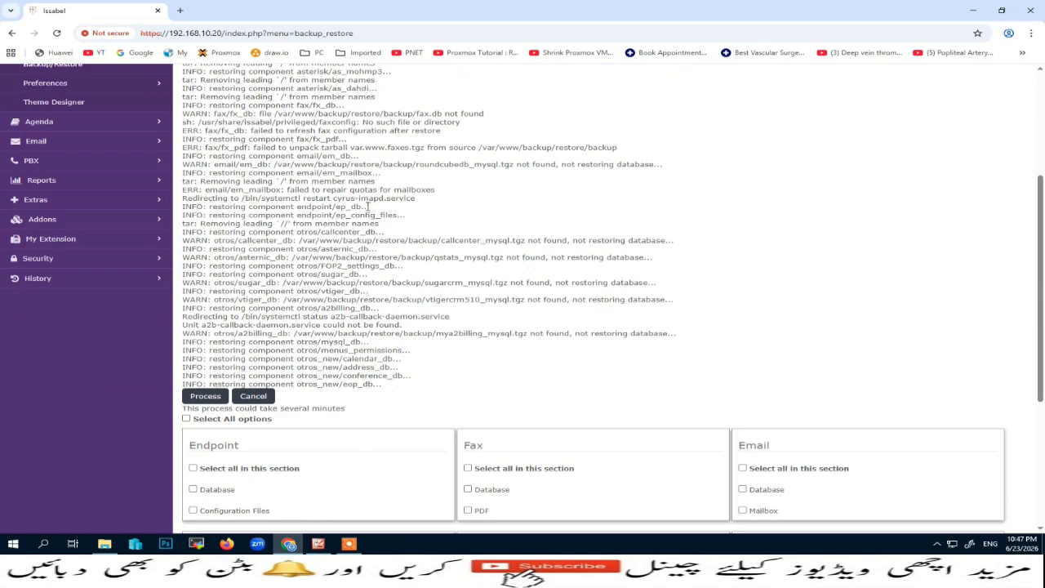
scroll(366, 217, down, 2)
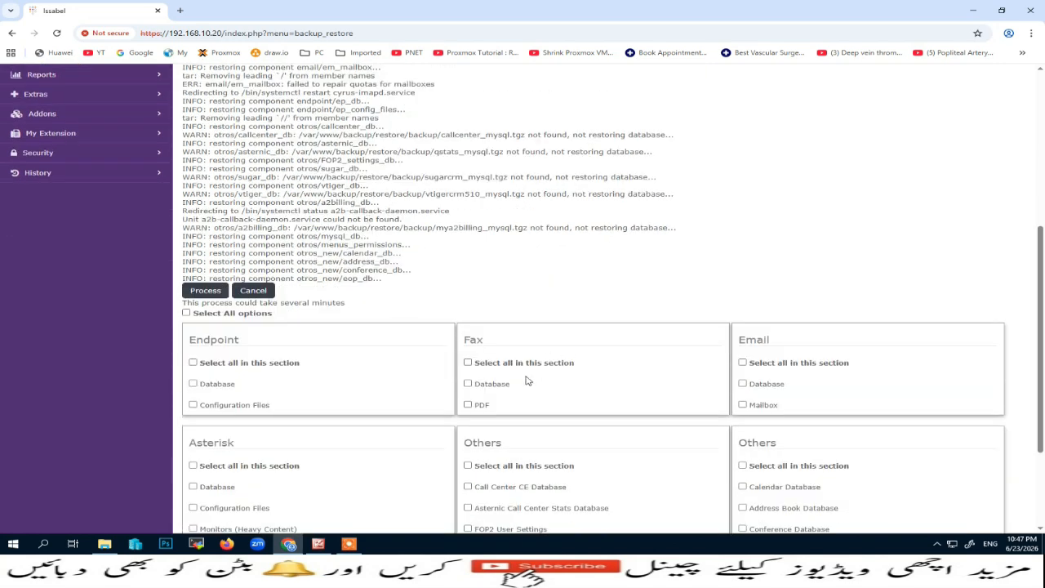
scroll(513, 354, up, 5)
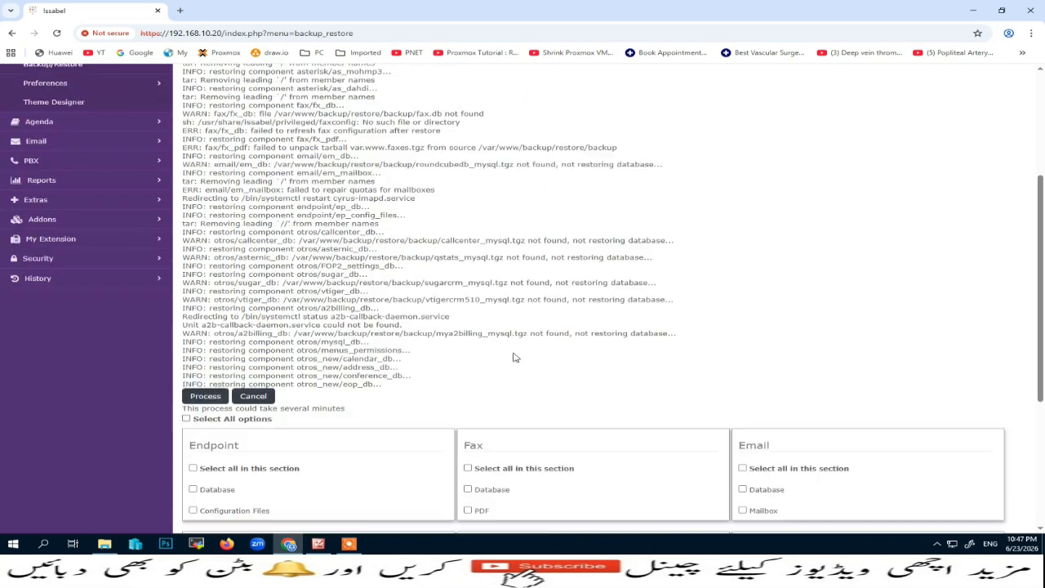
scroll(513, 354, up, 3)
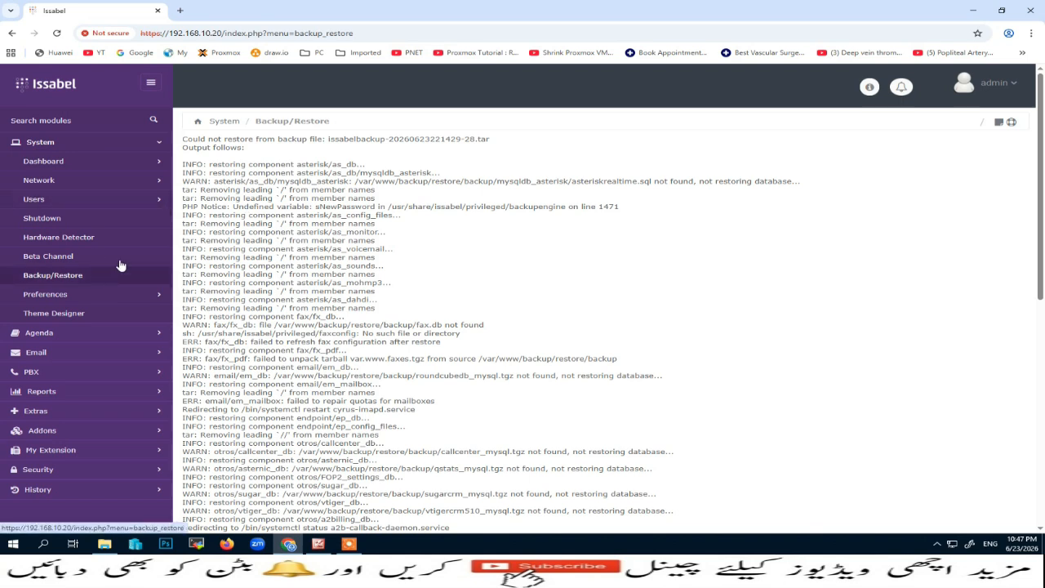
Open the extensions list in the PBX configuration to check which extensions exist after the restore
click(36, 372)
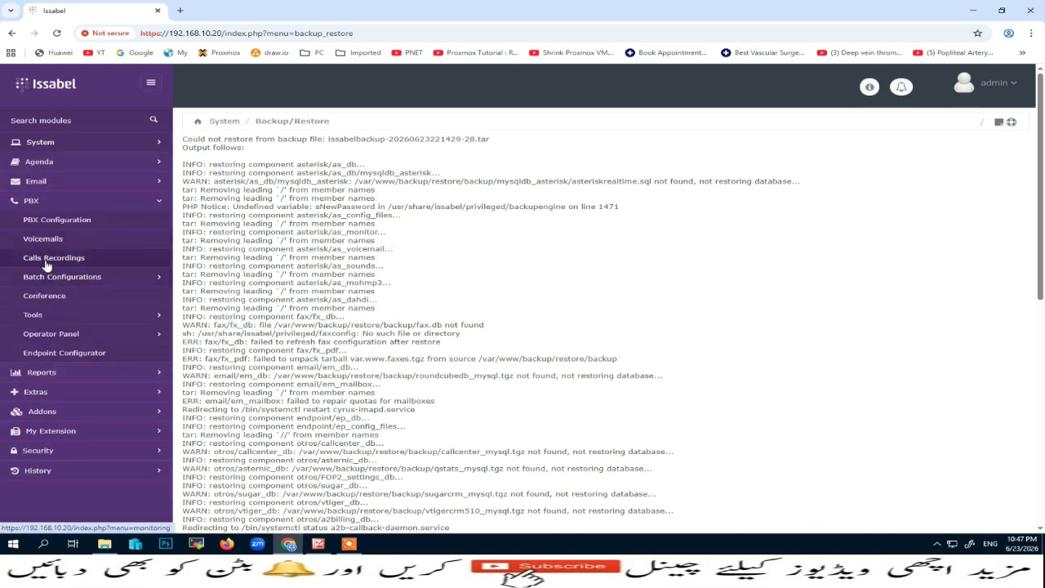
click(80, 222)
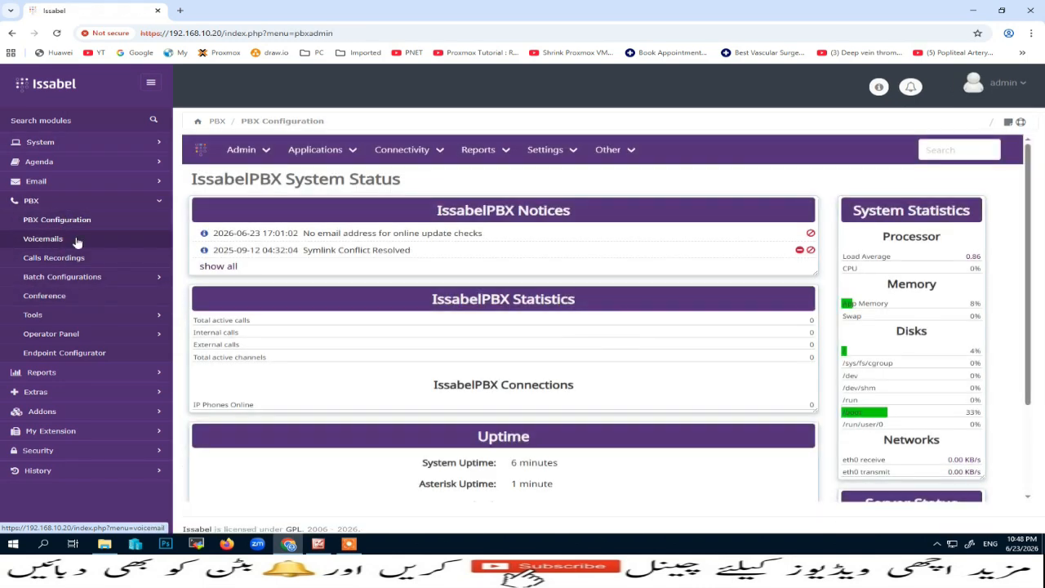
mouse_move(354, 152)
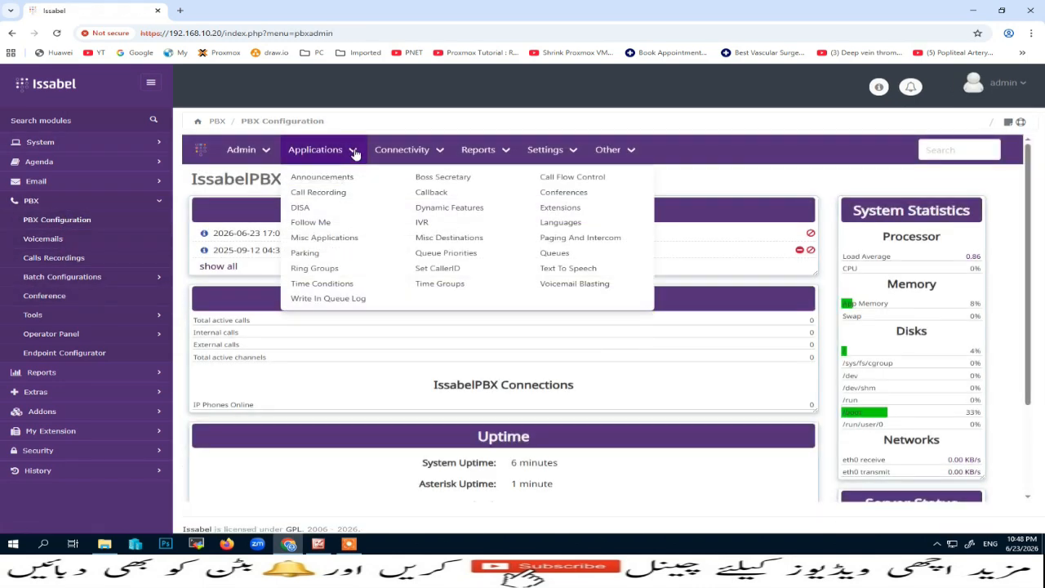
click(573, 210)
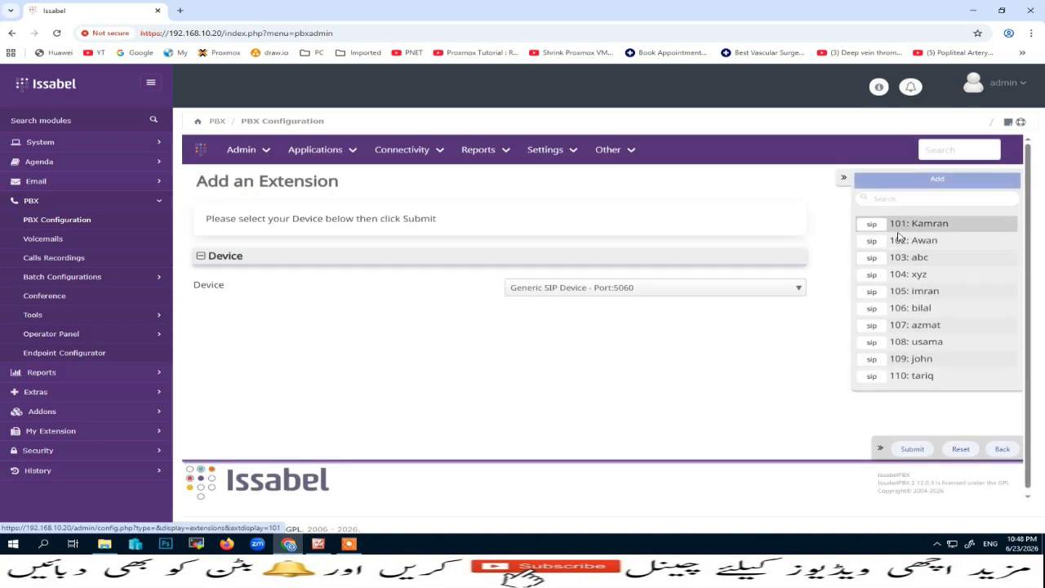